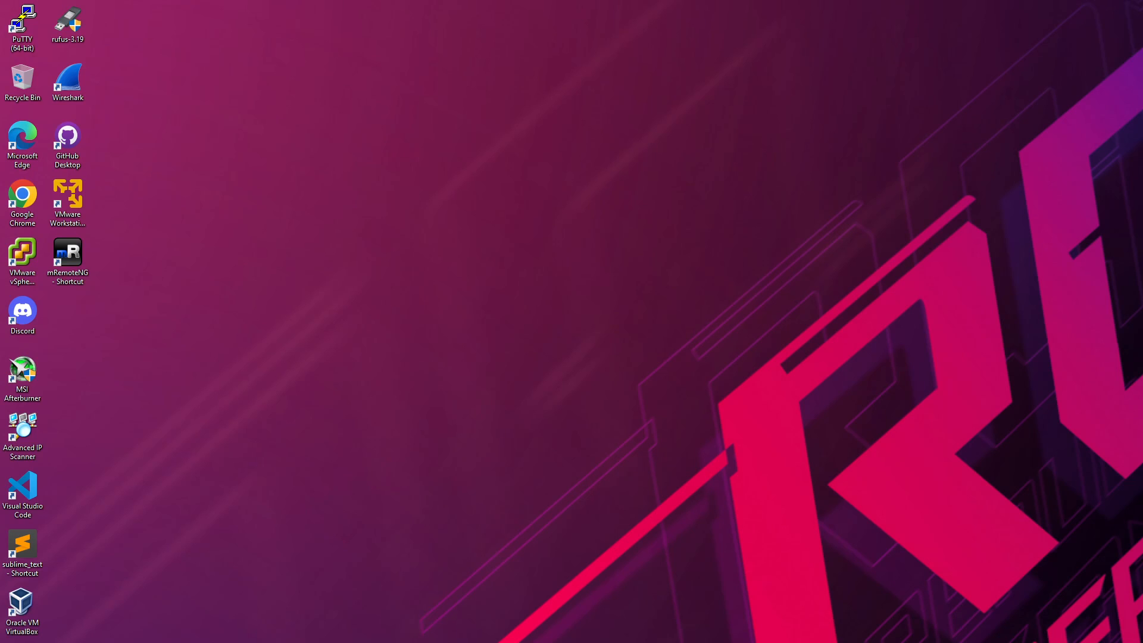
Step: Open the Customer Connect 'Download VMware Workstation Player' page (version 17.0) in a new Chrome tab
{"action": "left_click_drag", "start_coordinate": [1142, 256], "coordinate": [630, 29]}
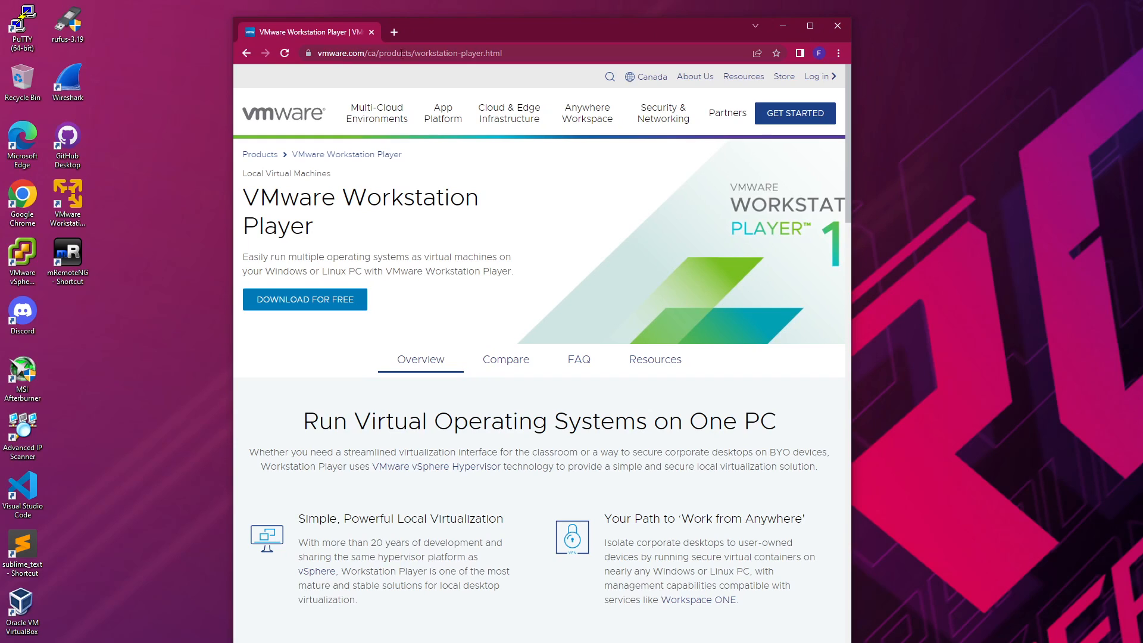
{"action": "left_click_drag", "start_coordinate": [531, 33], "coordinate": [515, 25]}
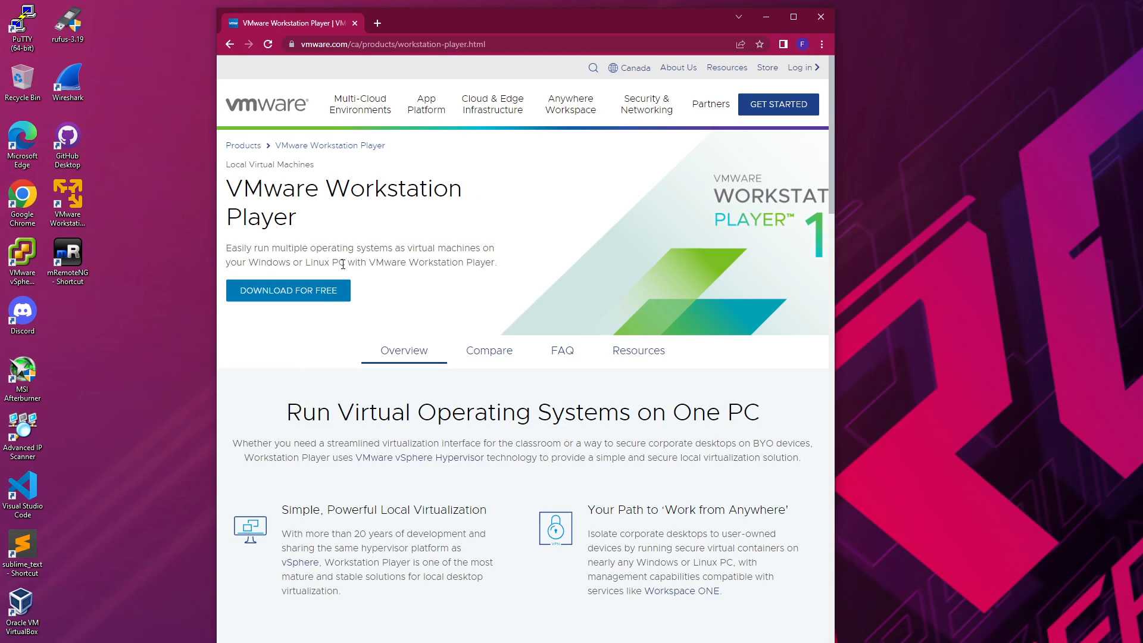
{"action": "left_click", "coordinate": [333, 293]}
{"action": "left_click_drag", "start_coordinate": [655, 13], "coordinate": [753, 1]}
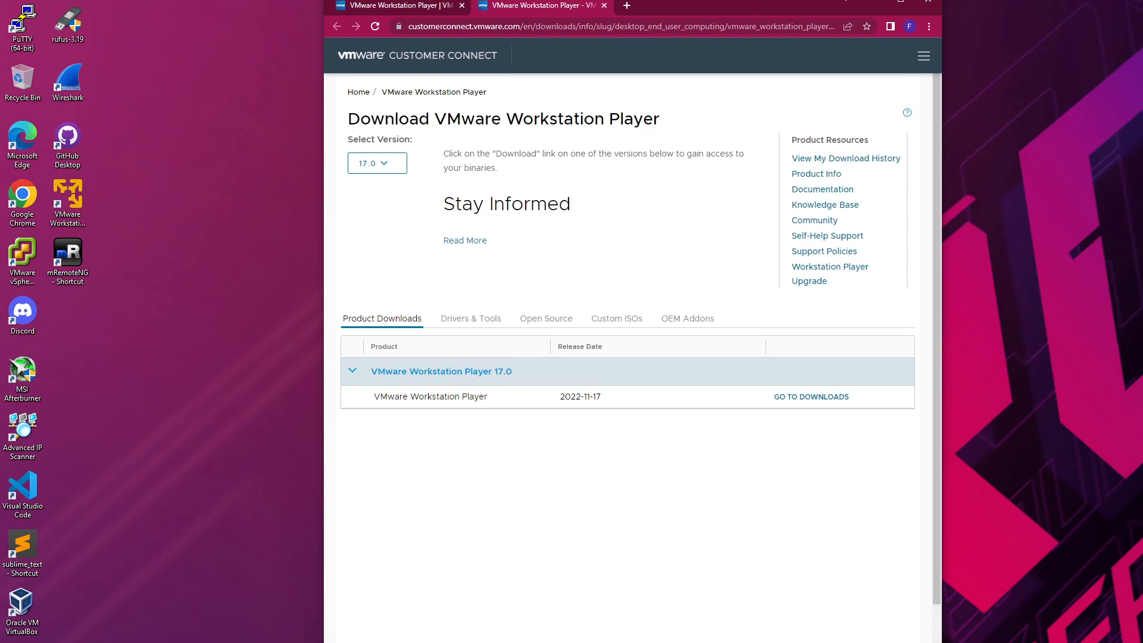
Step: Switch the product version to 16.0 and go to the Player 16.2.5 download files
{"action": "left_click_drag", "start_coordinate": [738, 5], "coordinate": [713, 56]}
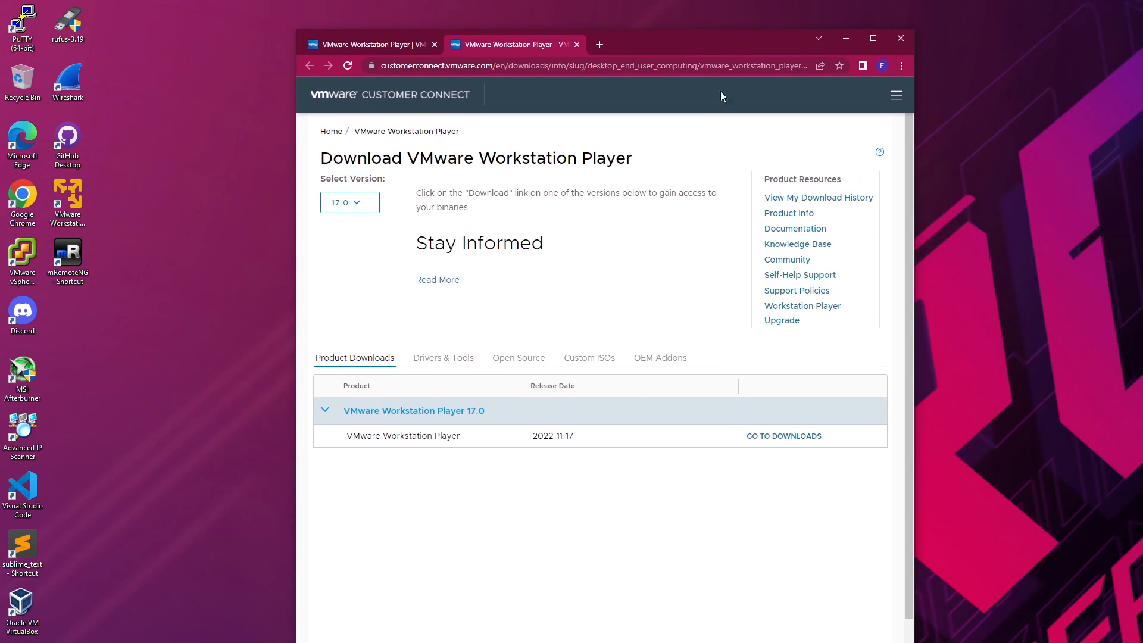
{"action": "mouse_move", "coordinate": [708, 642]}
{"action": "left_mouse_down"}
{"action": "mouse_move", "coordinate": [708, 620]}
{"action": "mouse_move", "coordinate": [709, 642]}
{"action": "mouse_move", "coordinate": [709, 633]}
{"action": "left_mouse_up"}
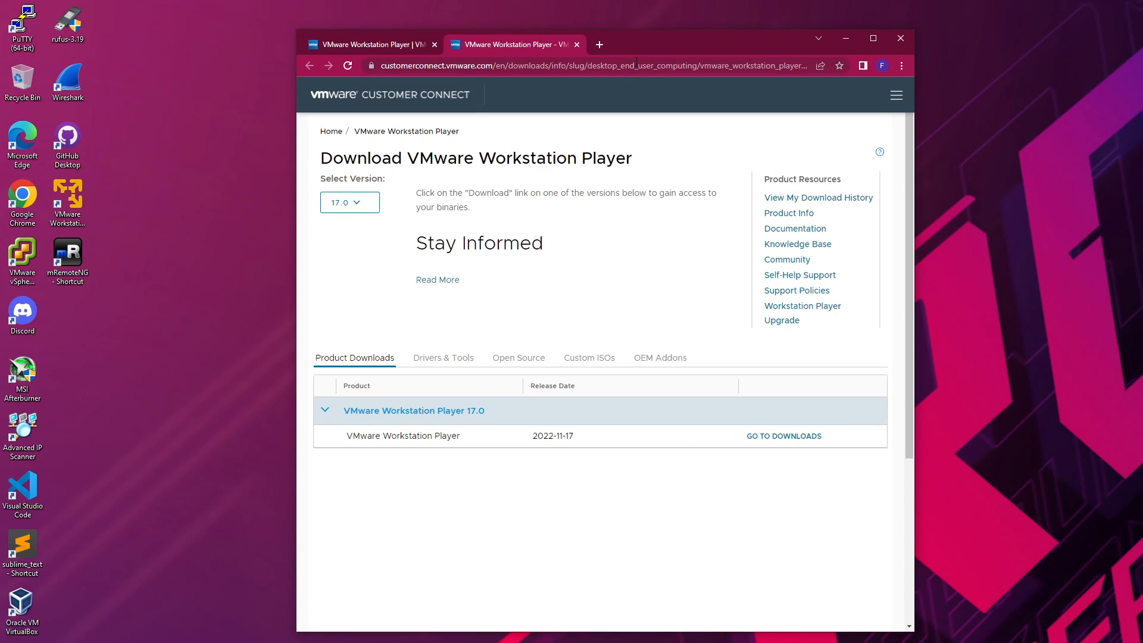
{"action": "left_click_drag", "start_coordinate": [674, 46], "coordinate": [676, 29]}
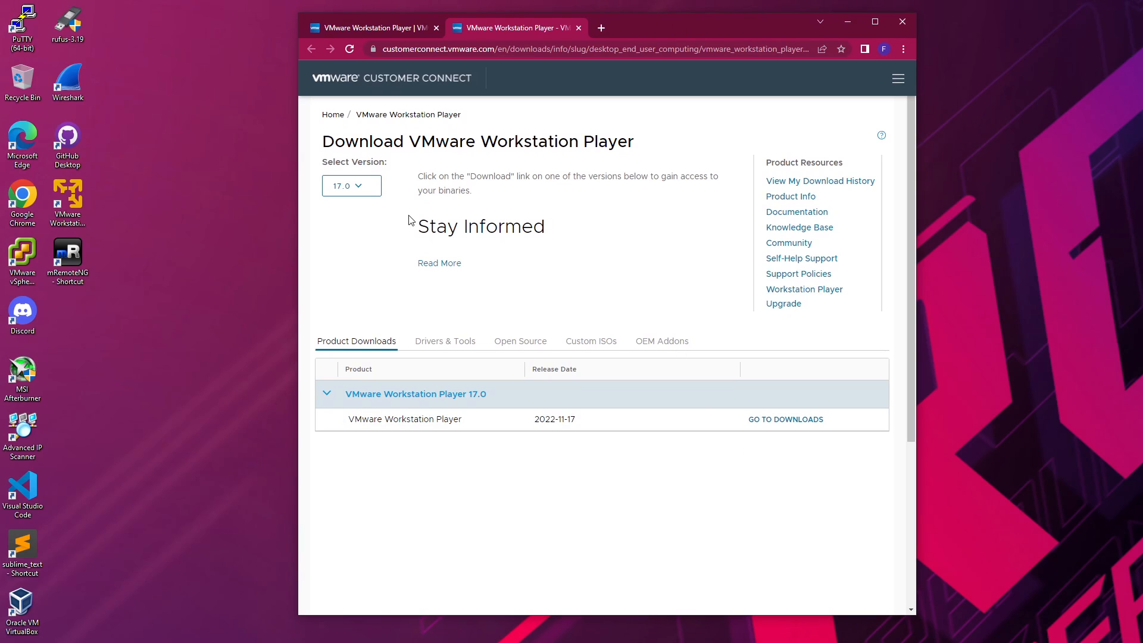
{"action": "left_click", "coordinate": [367, 188]}
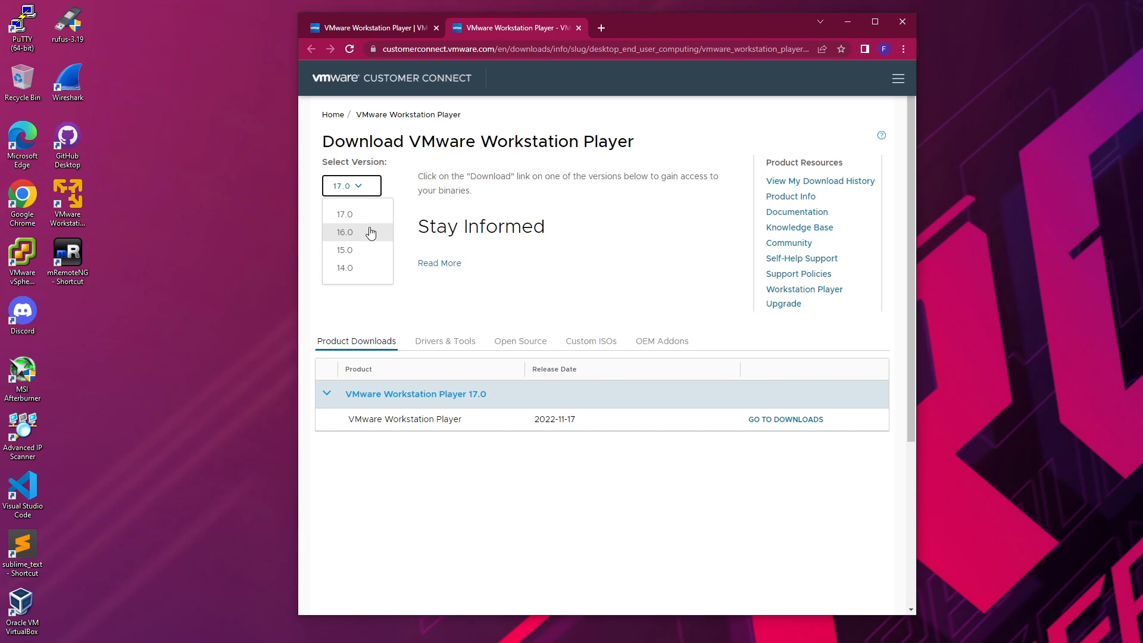
{"action": "left_click", "coordinate": [370, 232]}
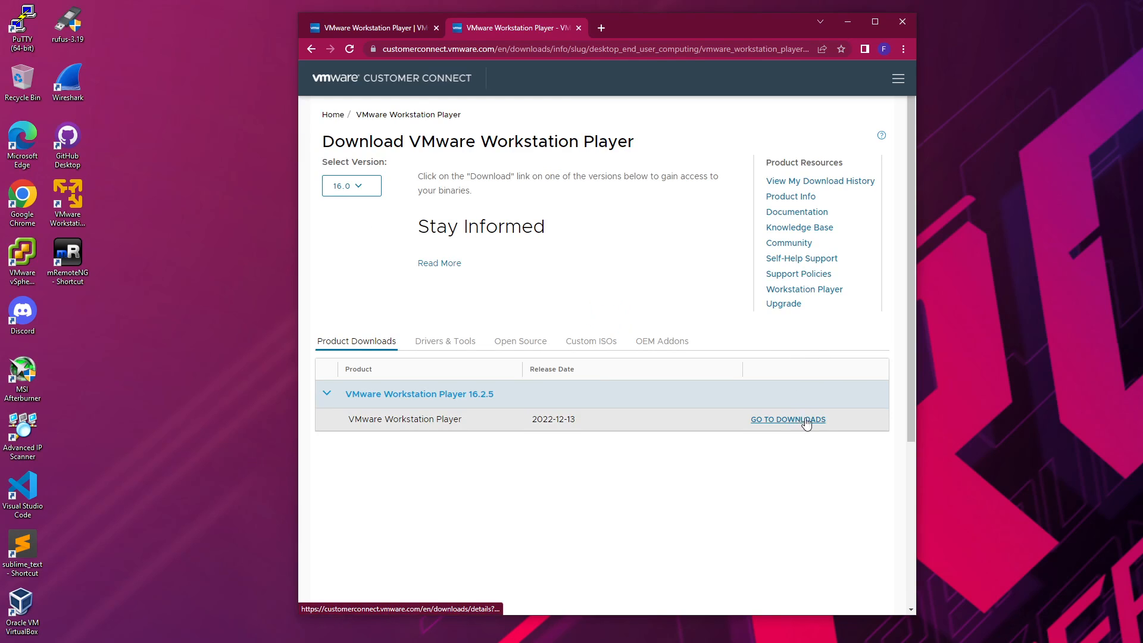
{"action": "left_click", "coordinate": [804, 420]}
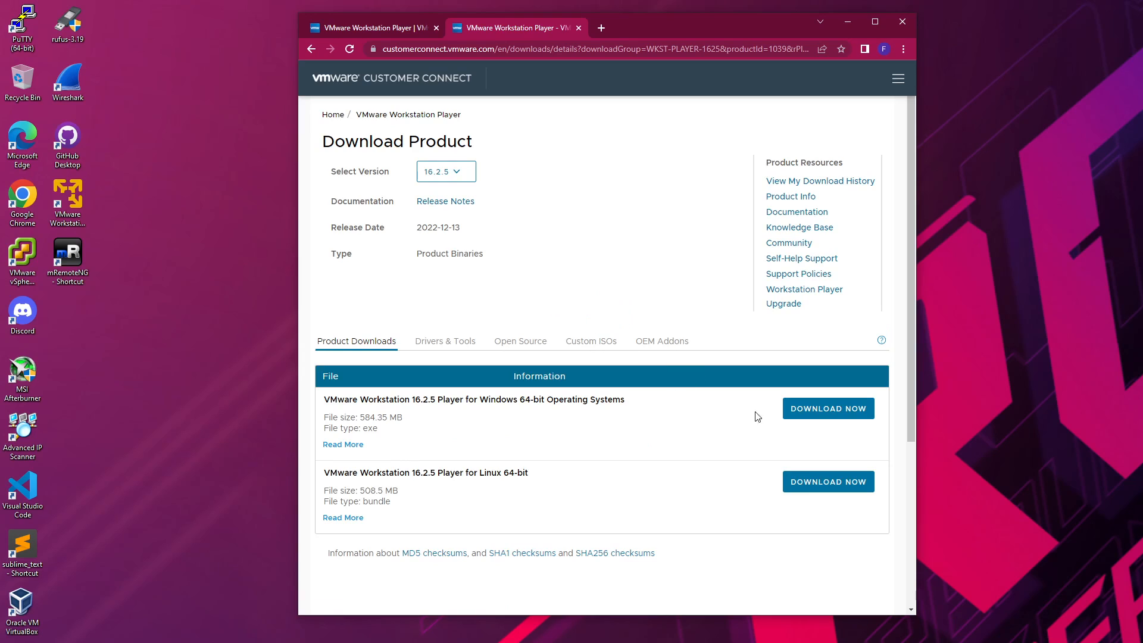
{"action": "left_click", "coordinate": [453, 172]}
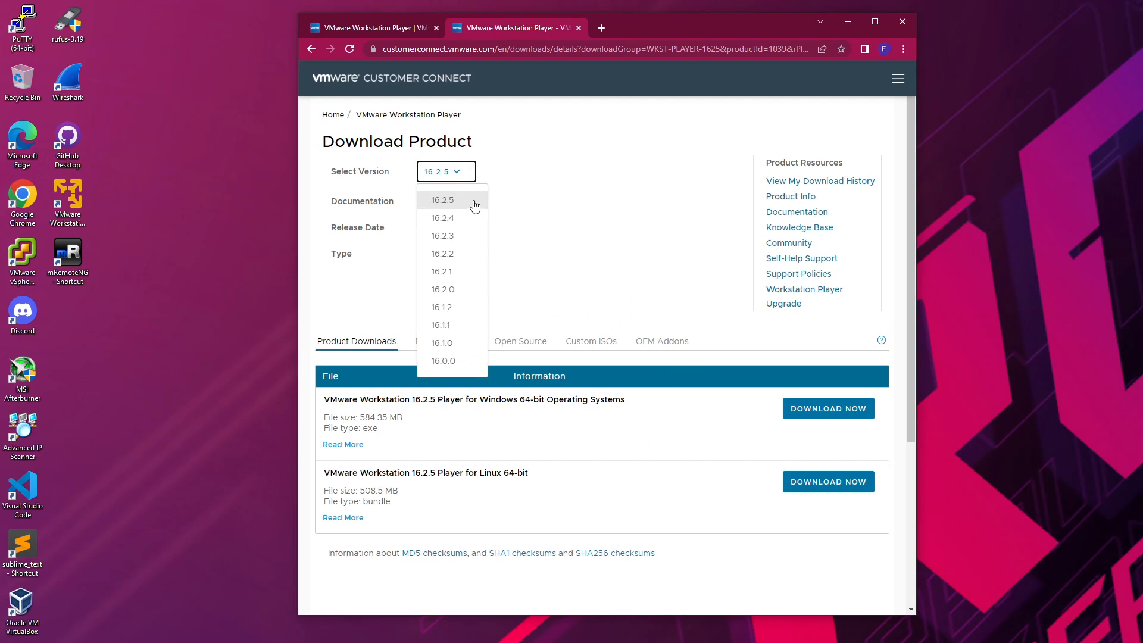
{"action": "left_click", "coordinate": [475, 205]}
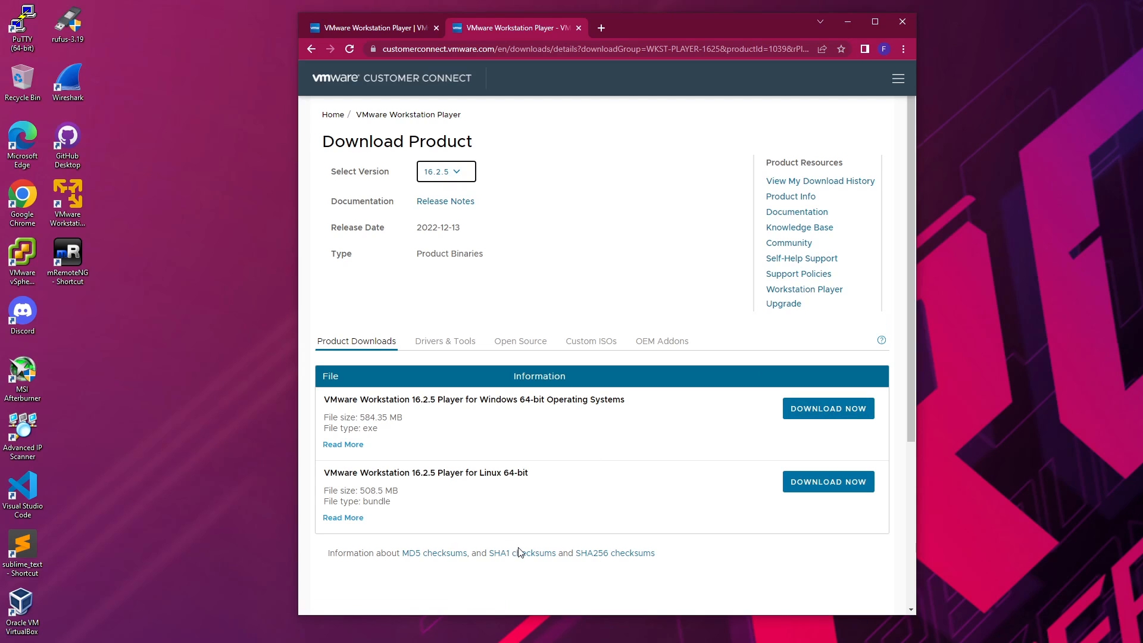
Step: Start the Windows 64-bit Player installer download, then cancel it and remove it from Downloads
{"action": "left_click", "coordinate": [821, 417]}
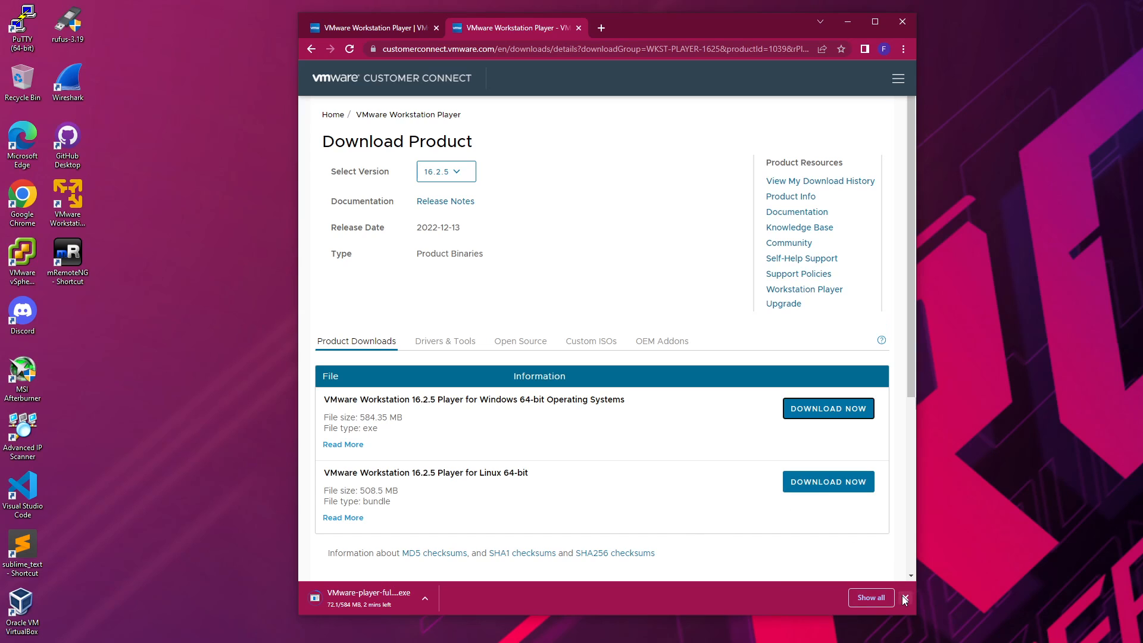
{"action": "left_click", "coordinate": [873, 598]}
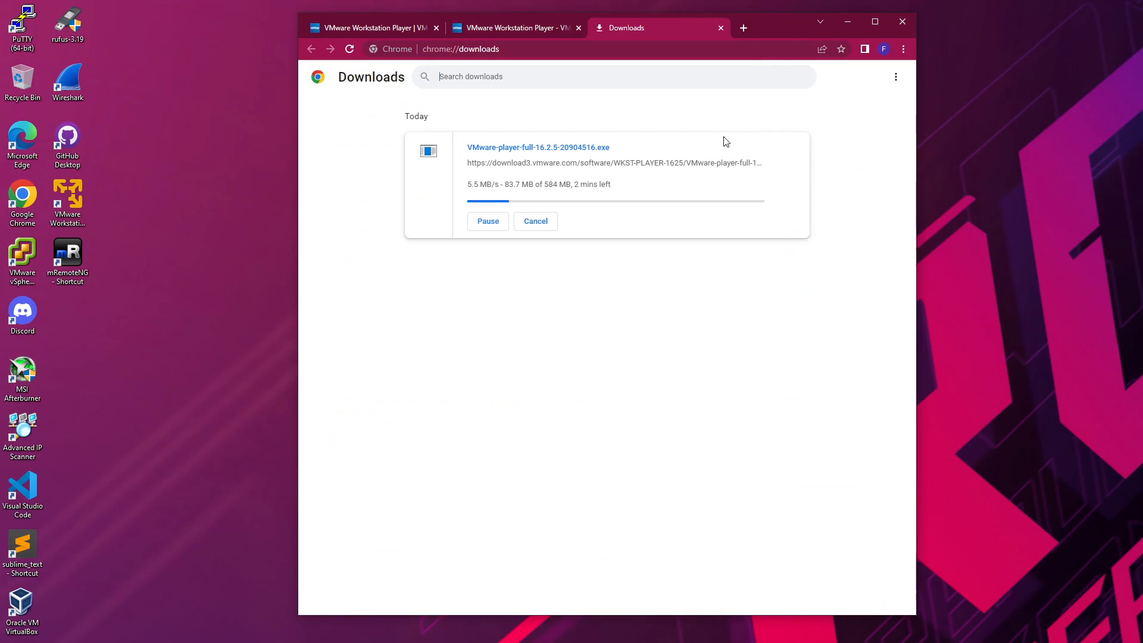
{"action": "left_click_drag", "start_coordinate": [71, 204], "coordinate": [162, 204]}
{"action": "left_click", "coordinate": [536, 221]}
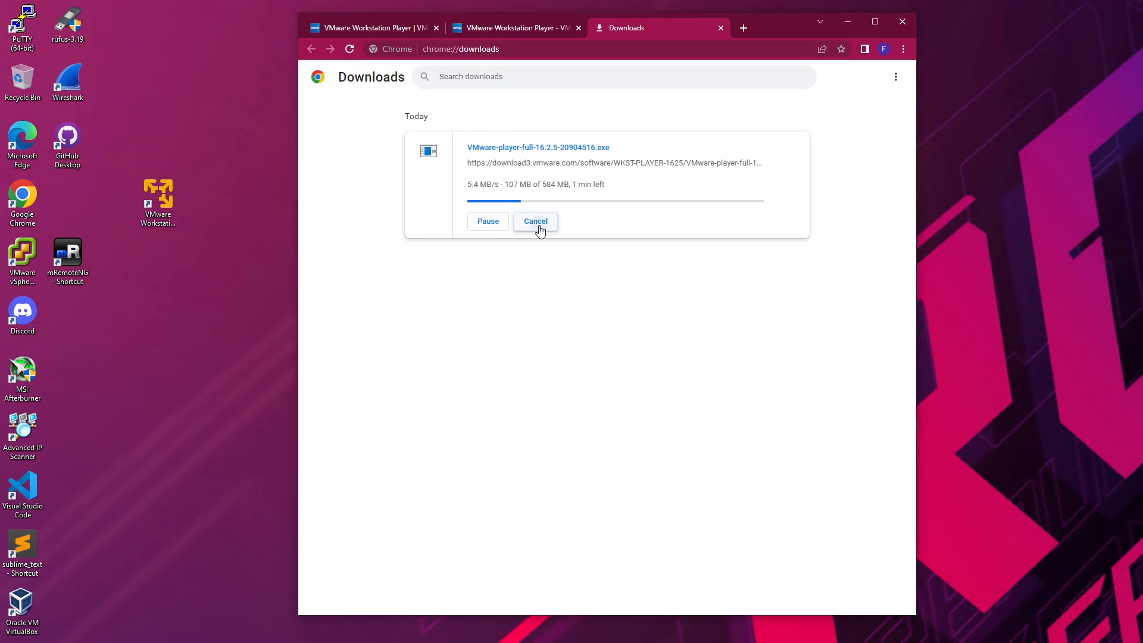
{"action": "left_click", "coordinate": [795, 149]}
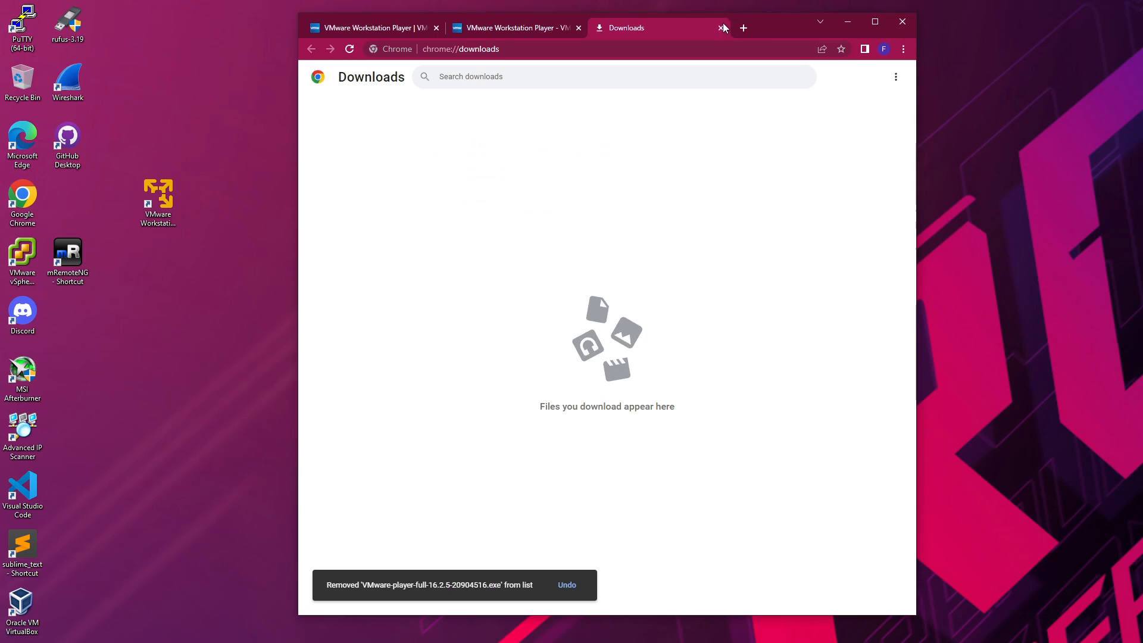
{"action": "left_click", "coordinate": [722, 27]}
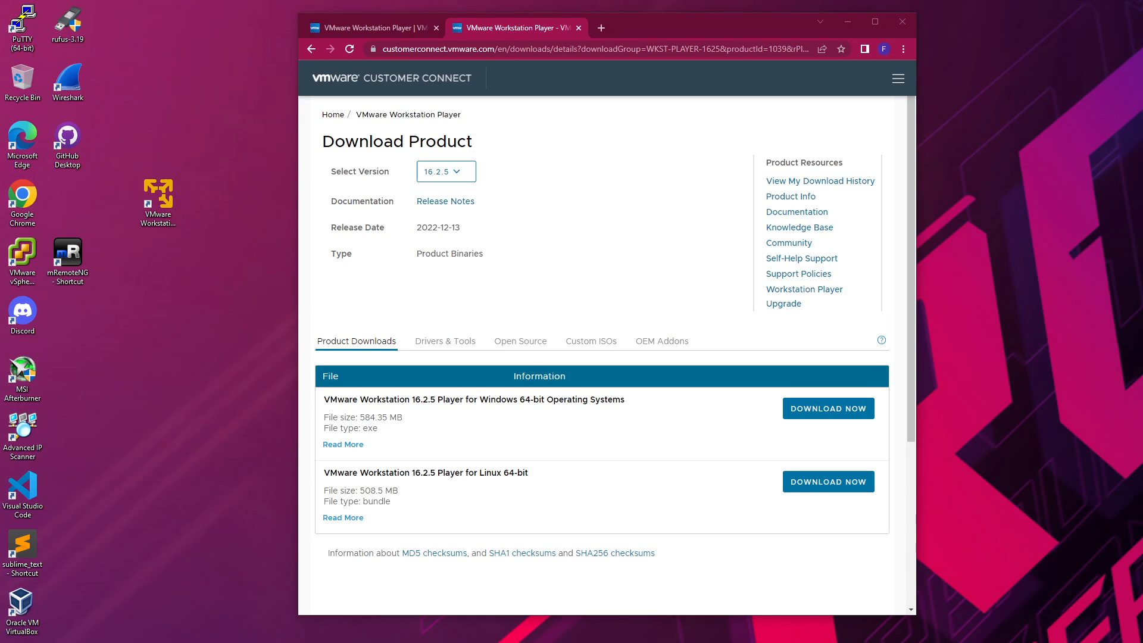
Step: Start downloading OracleLinux-R9-U0-x86_64-dvd.iso from the Oracle Linux 9.0 row
{"action": "left_click_drag", "start_coordinate": [746, 29], "coordinate": [752, 0]}
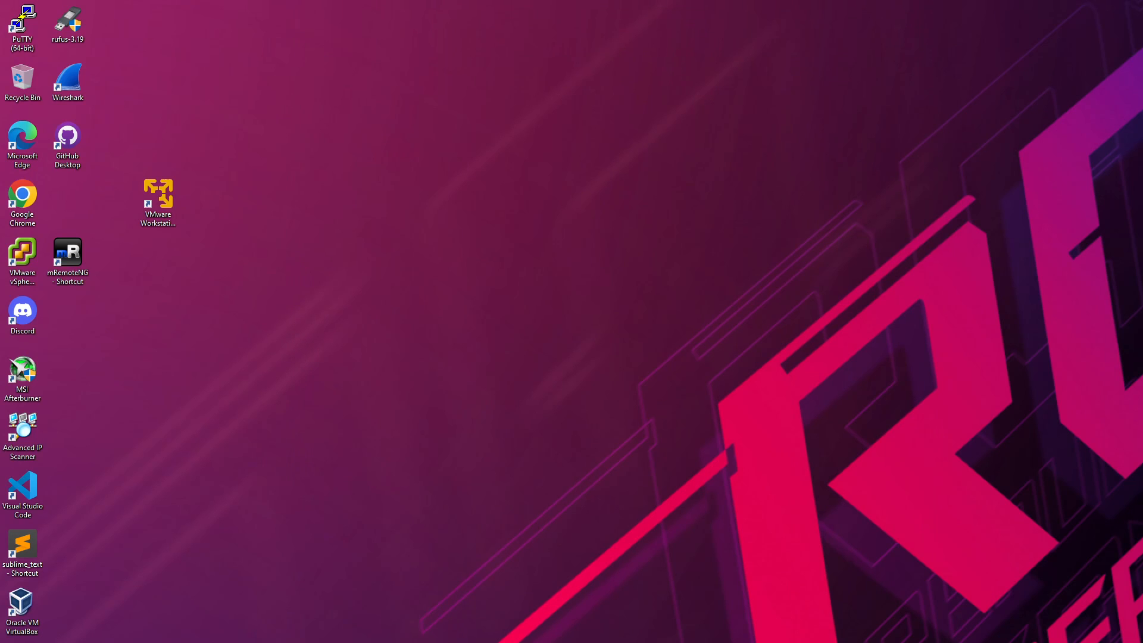
{"action": "left_click_drag", "start_coordinate": [1142, 20], "coordinate": [548, 10]}
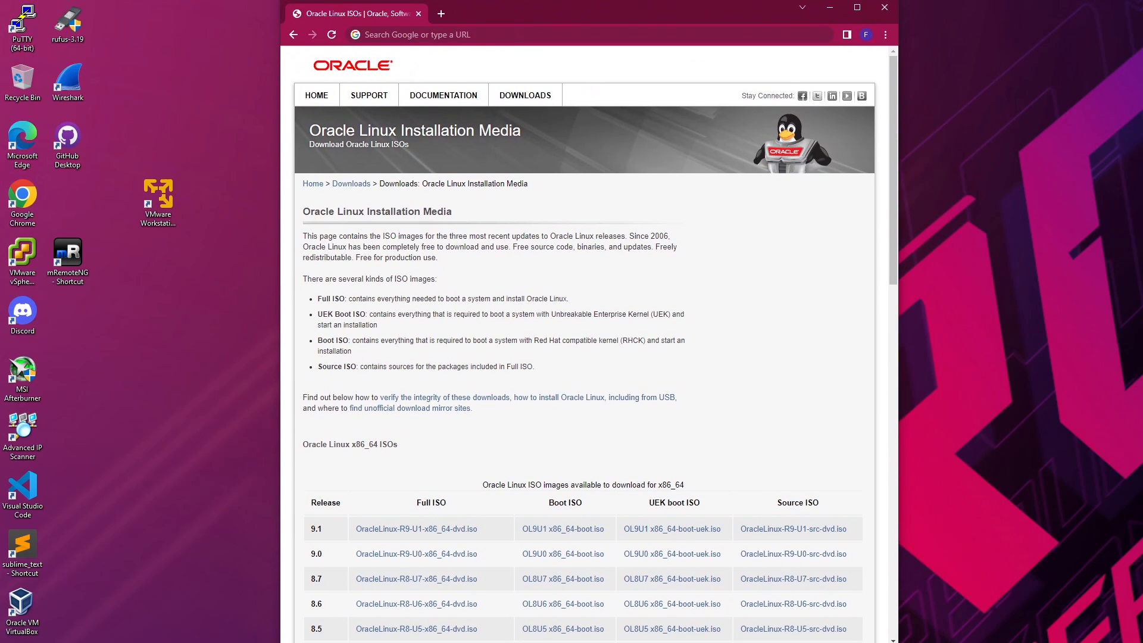
{"action": "mouse_move", "coordinate": [648, 642]}
{"action": "left_mouse_down"}
{"action": "mouse_move", "coordinate": [647, 564]}
{"action": "mouse_move", "coordinate": [648, 638]}
{"action": "left_mouse_up"}
{"action": "scroll", "coordinate": [654, 454], "scroll_direction": "down", "scroll_amount": 3}
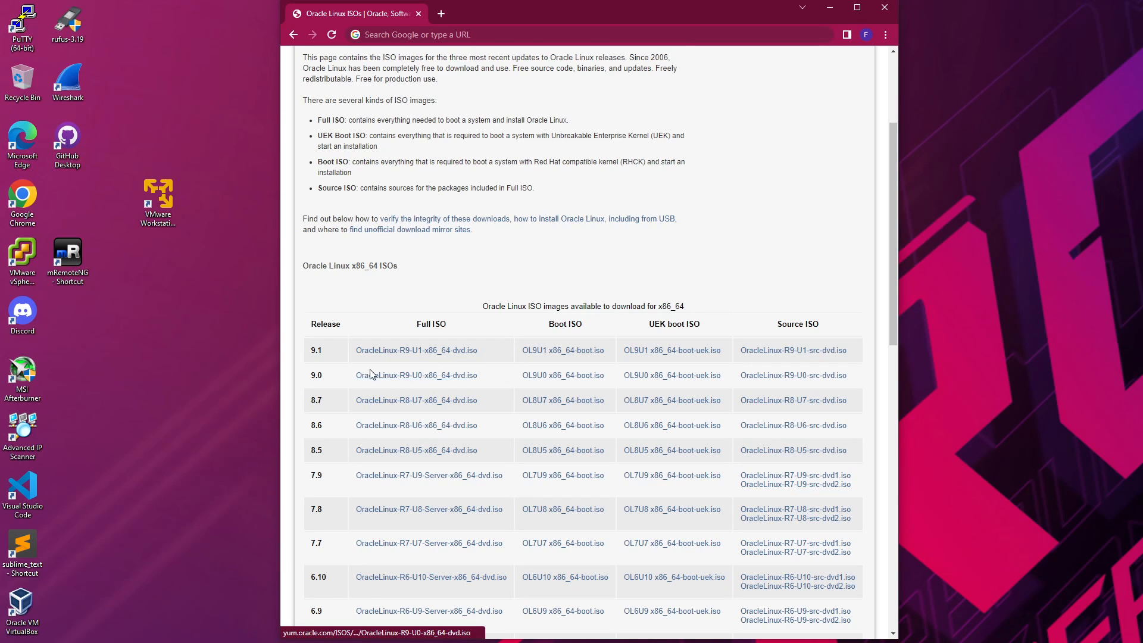
{"action": "left_click_drag", "start_coordinate": [310, 376], "coordinate": [349, 373]}
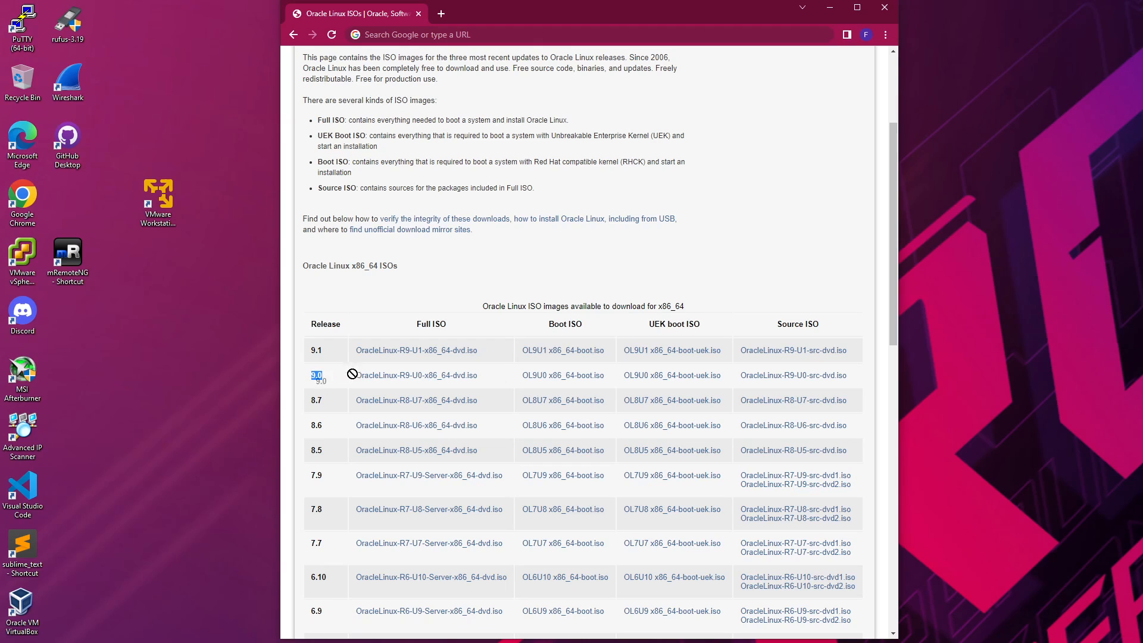
{"action": "left_click", "coordinate": [457, 378]}
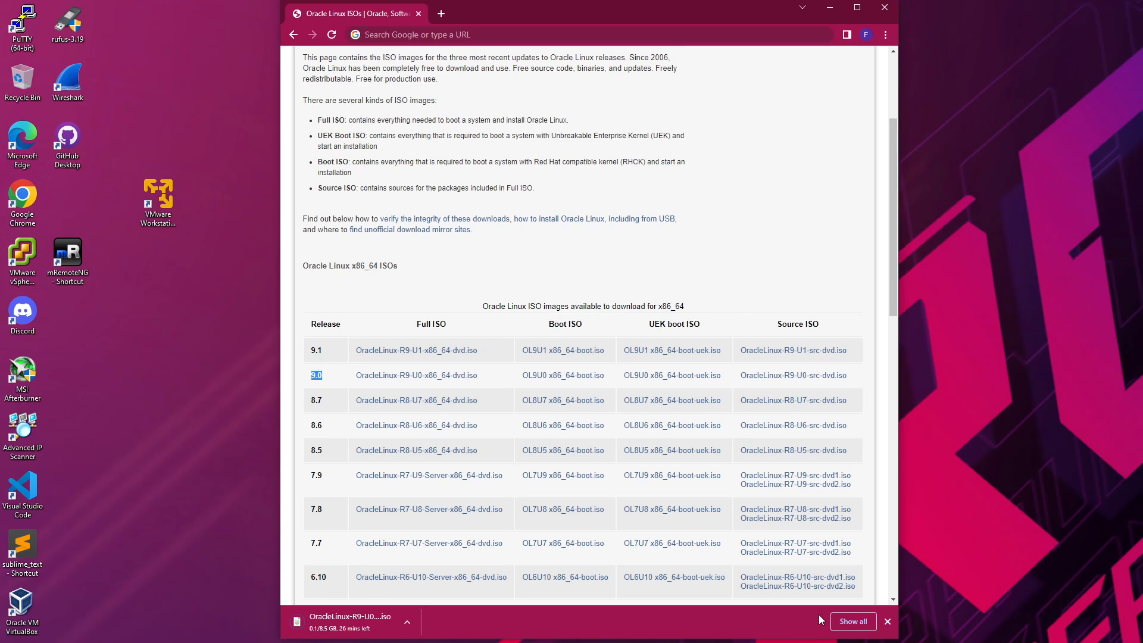
Step: Cancel the Oracle Linux ISO download and move Chrome off screen
{"action": "left_click", "coordinate": [854, 621]}
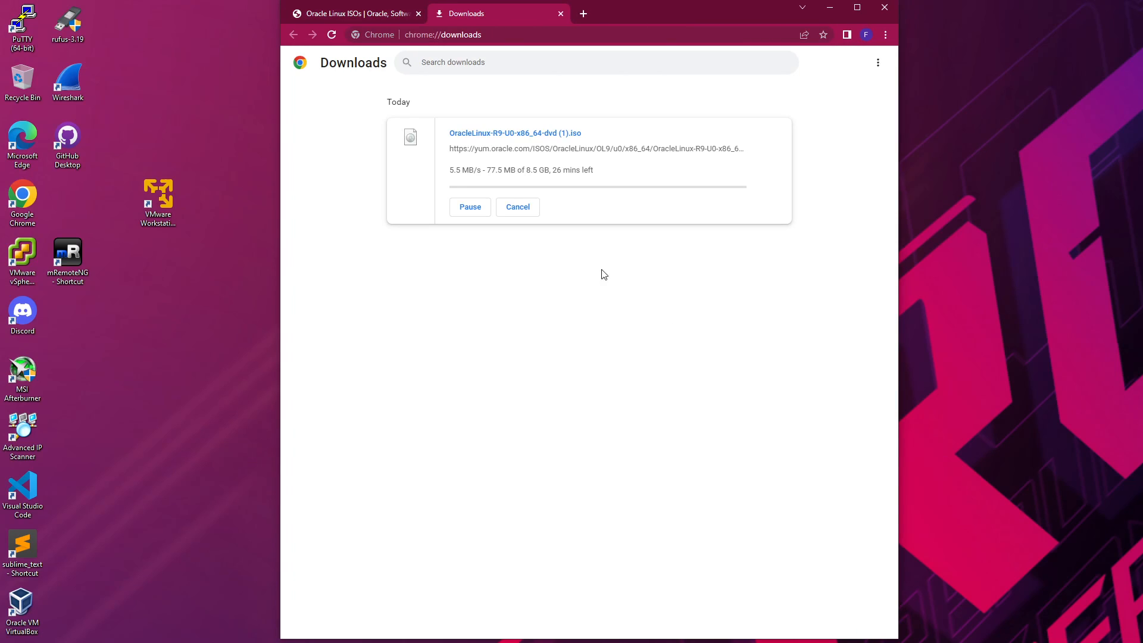
{"action": "left_click", "coordinate": [533, 208]}
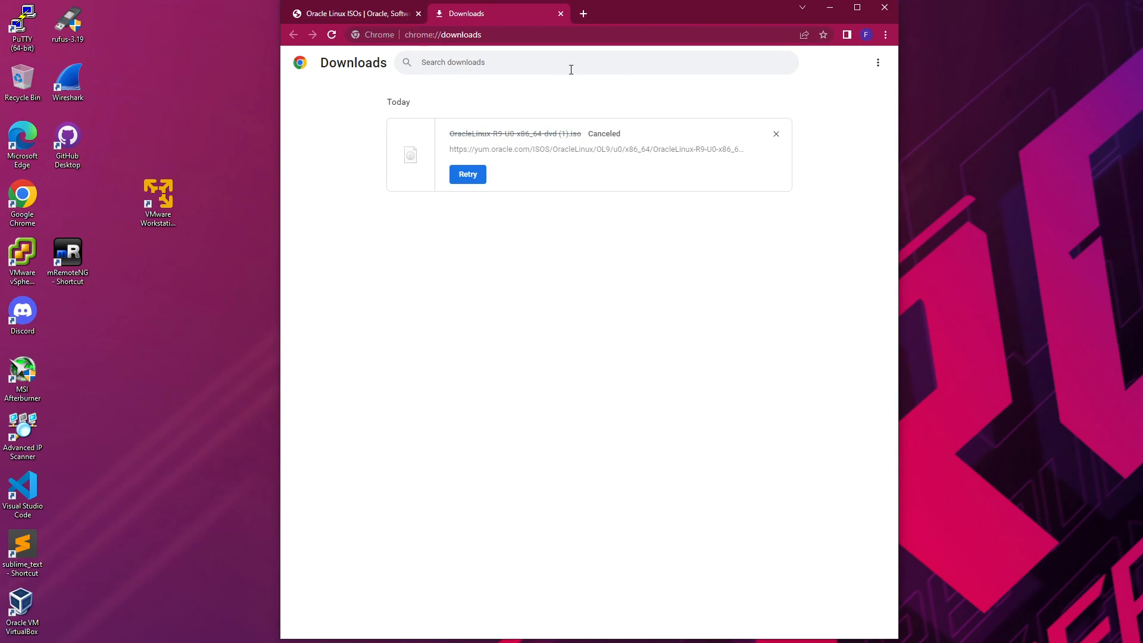
{"action": "left_click", "coordinate": [561, 13]}
{"action": "left_click_drag", "start_coordinate": [626, 9], "coordinate": [1142, 149]}
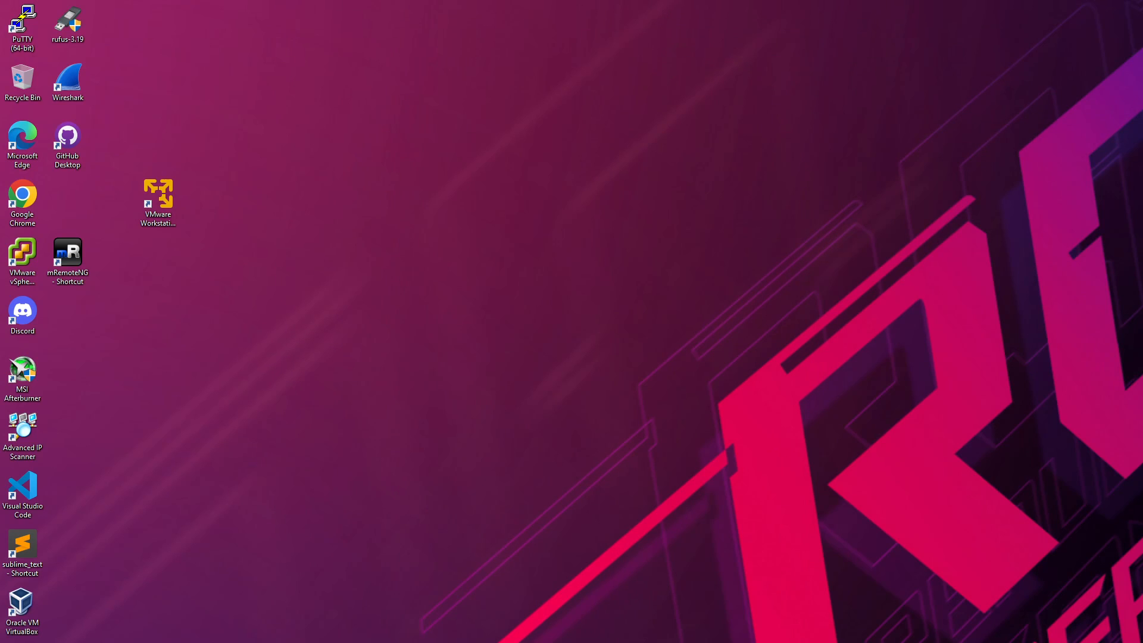
Step: Launch VMware Workstation 16 Player from the desktop shortcut, closing the duplicate window
{"action": "left_click", "coordinate": [166, 207]}
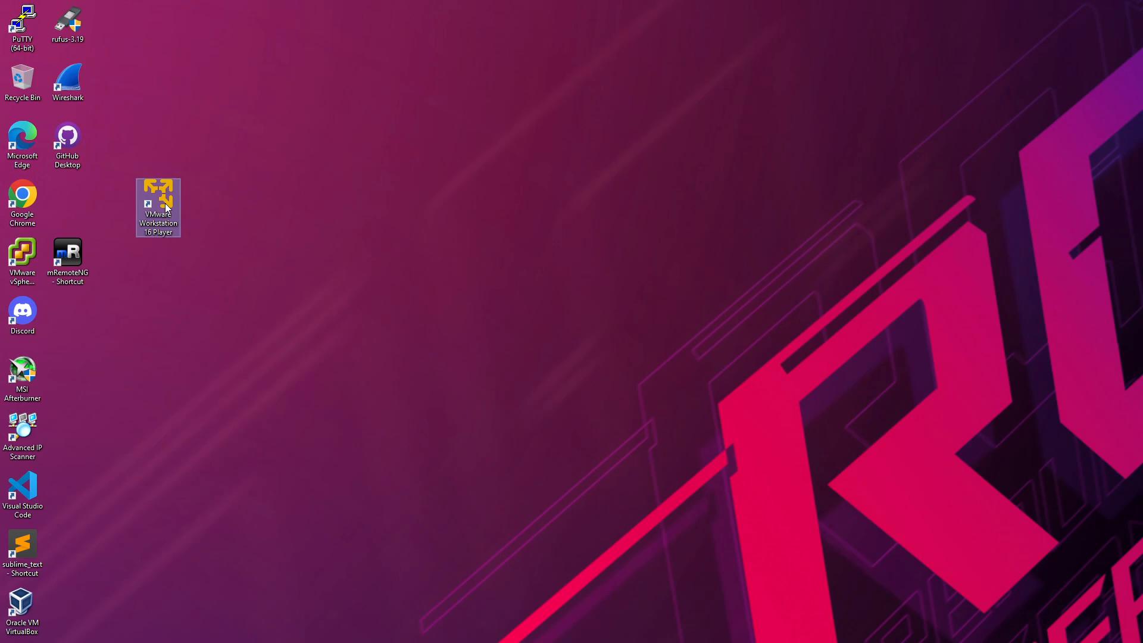
{"action": "double_click", "coordinate": [166, 204]}
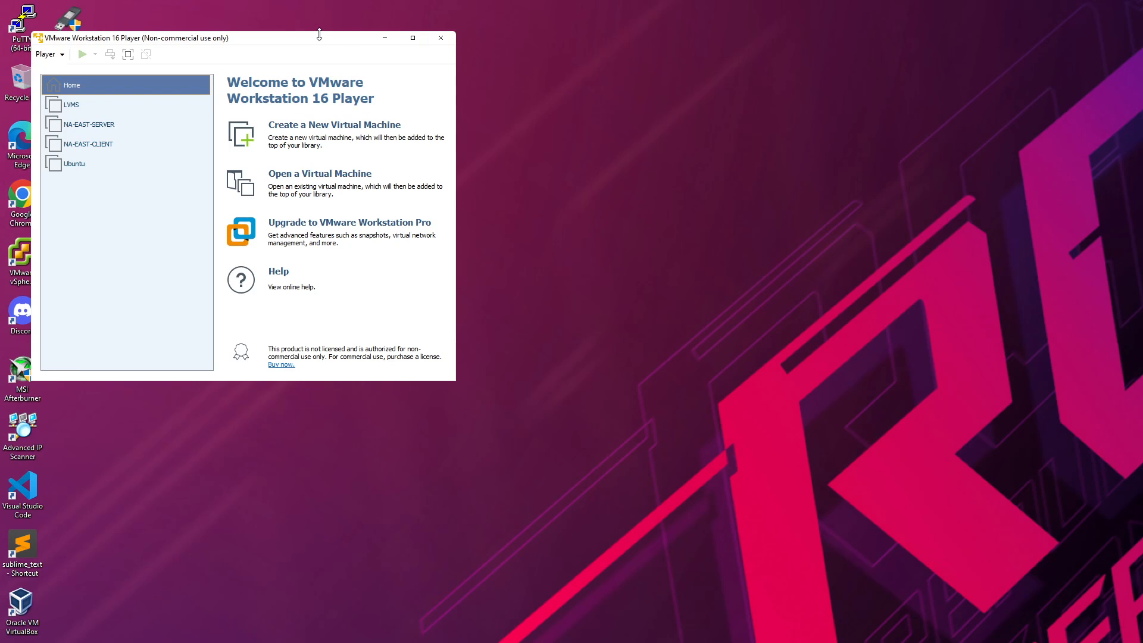
{"action": "left_click_drag", "start_coordinate": [319, 37], "coordinate": [673, 151]}
{"action": "left_click", "coordinate": [481, 72]}
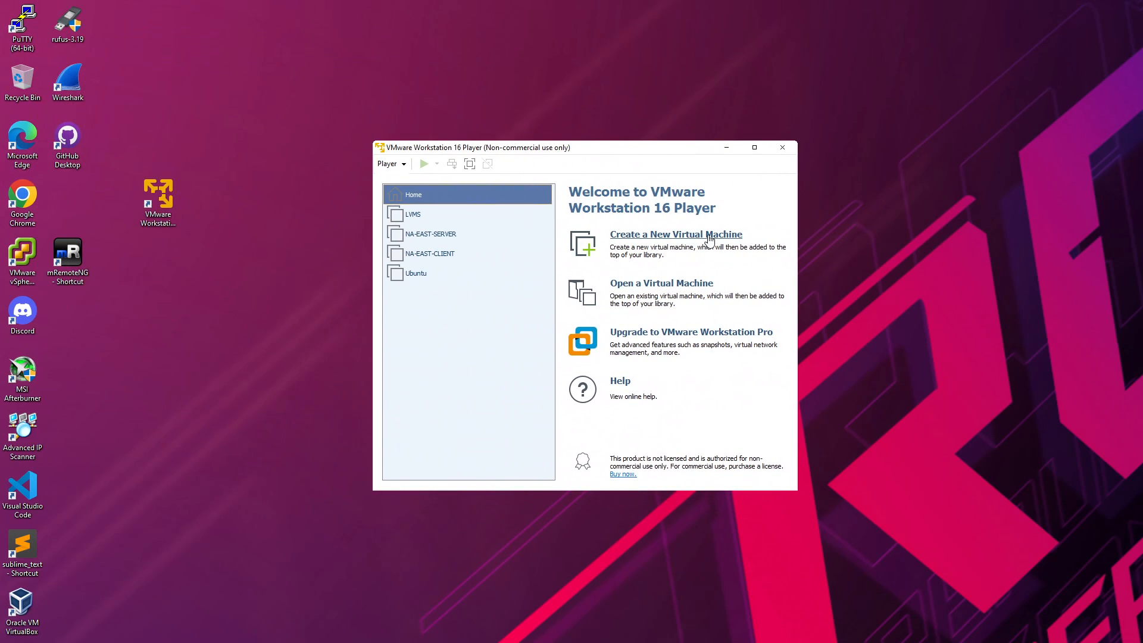
Step: Start a new virtual machine using the OracleLinux-R9-U0-x86_64-dvd ISO as installer disc image
{"action": "left_click", "coordinate": [680, 249]}
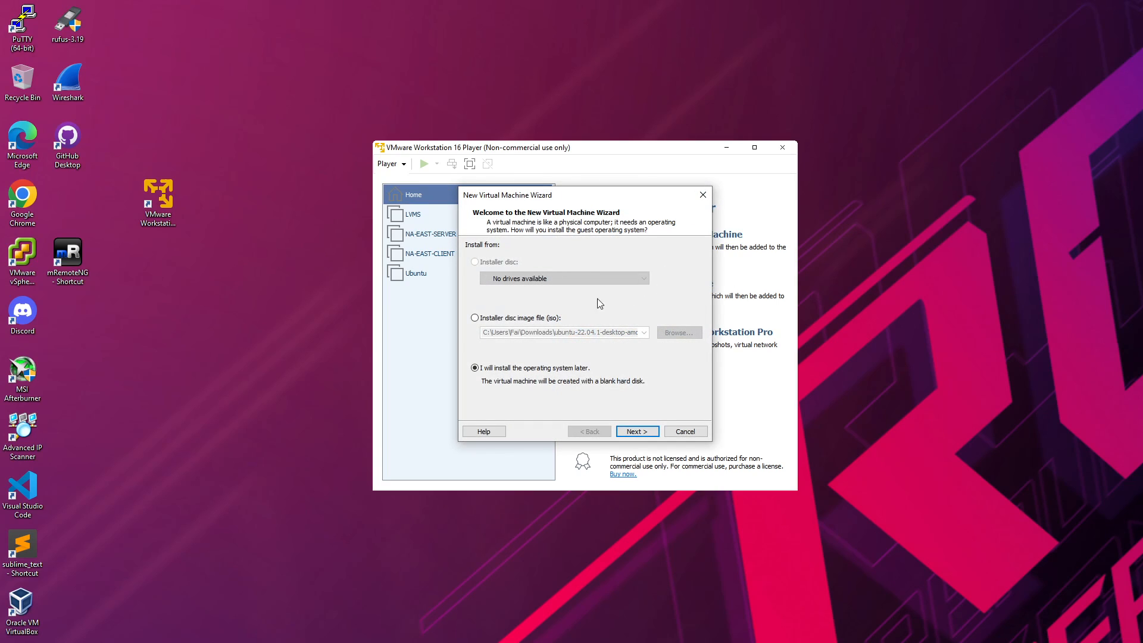
{"action": "left_click", "coordinate": [539, 319]}
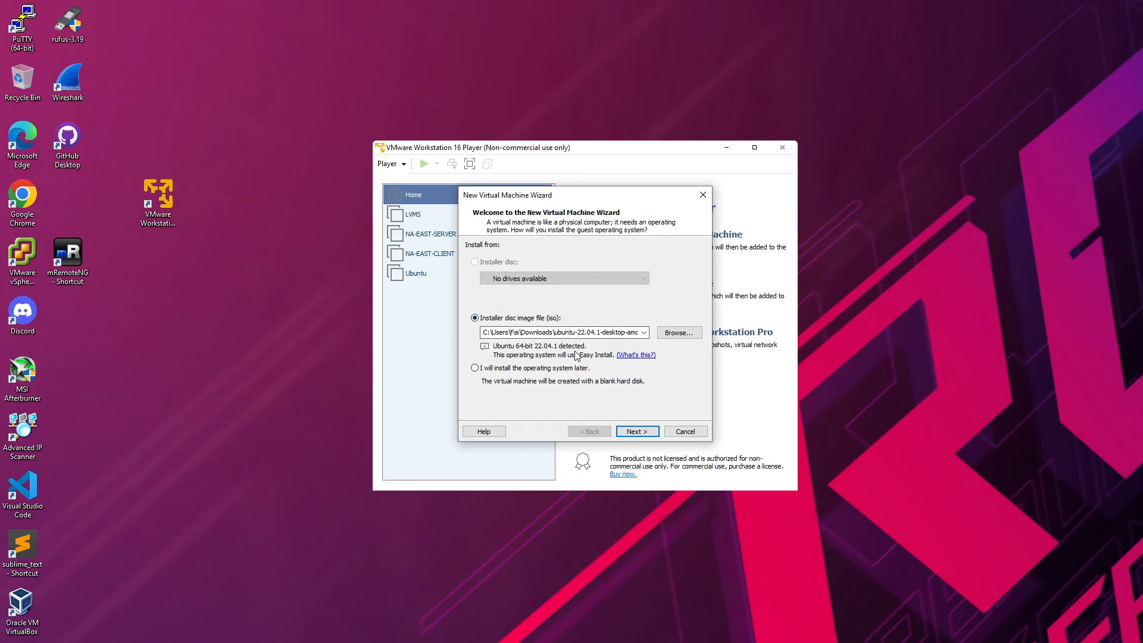
{"action": "left_click", "coordinate": [679, 332]}
{"action": "left_click", "coordinate": [670, 344]}
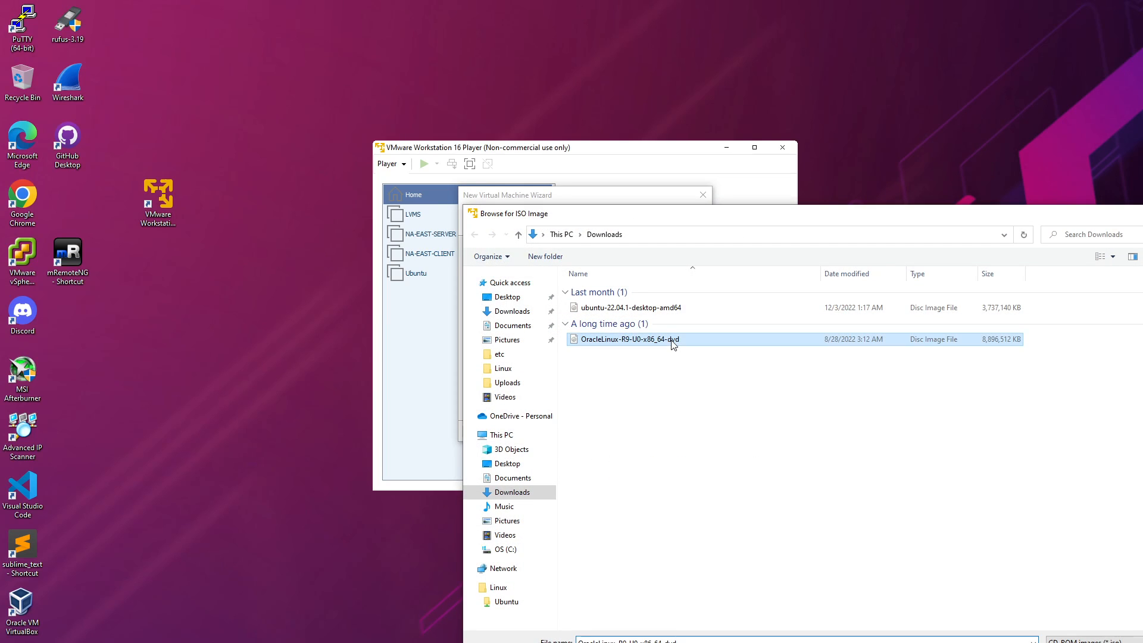
{"action": "left_click", "coordinate": [702, 345]}
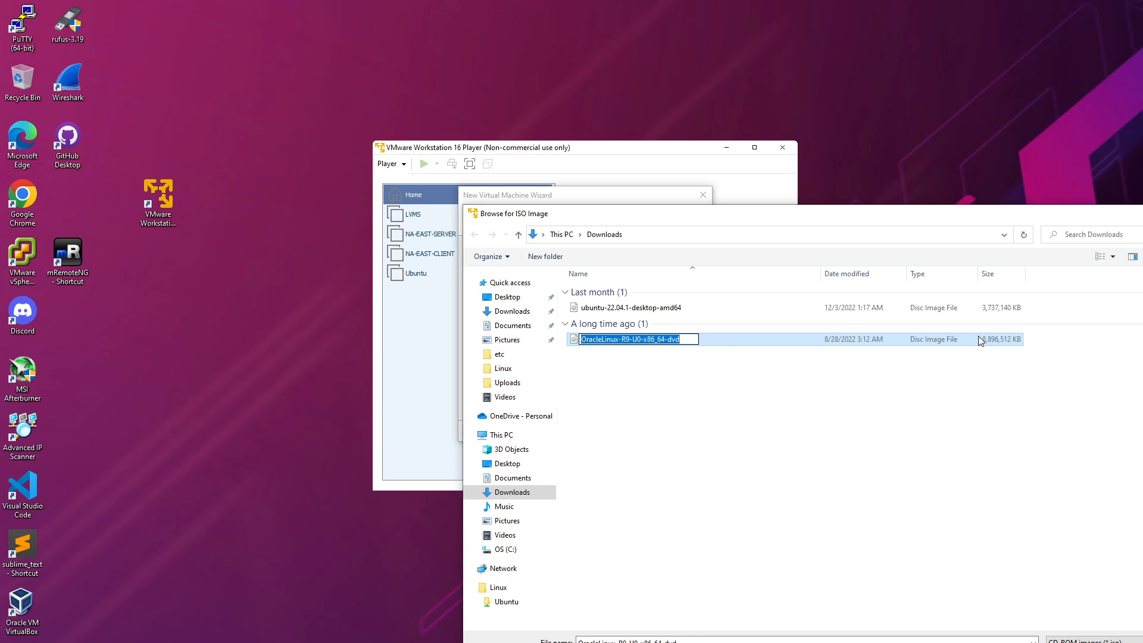
{"action": "left_click", "coordinate": [862, 385]}
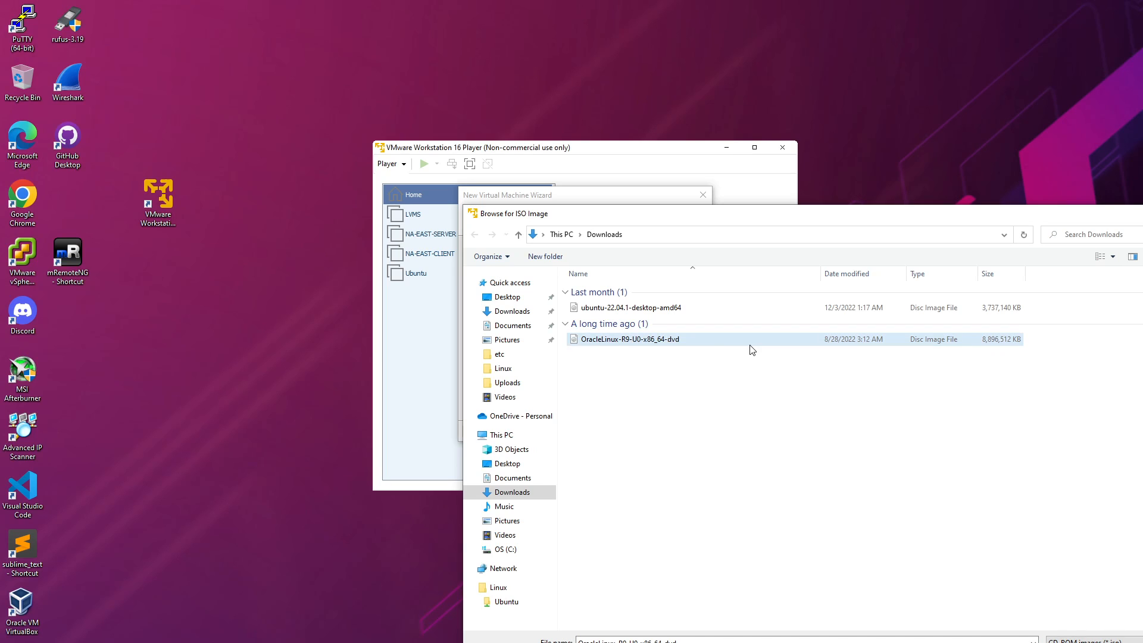
{"action": "double_click", "coordinate": [749, 345]}
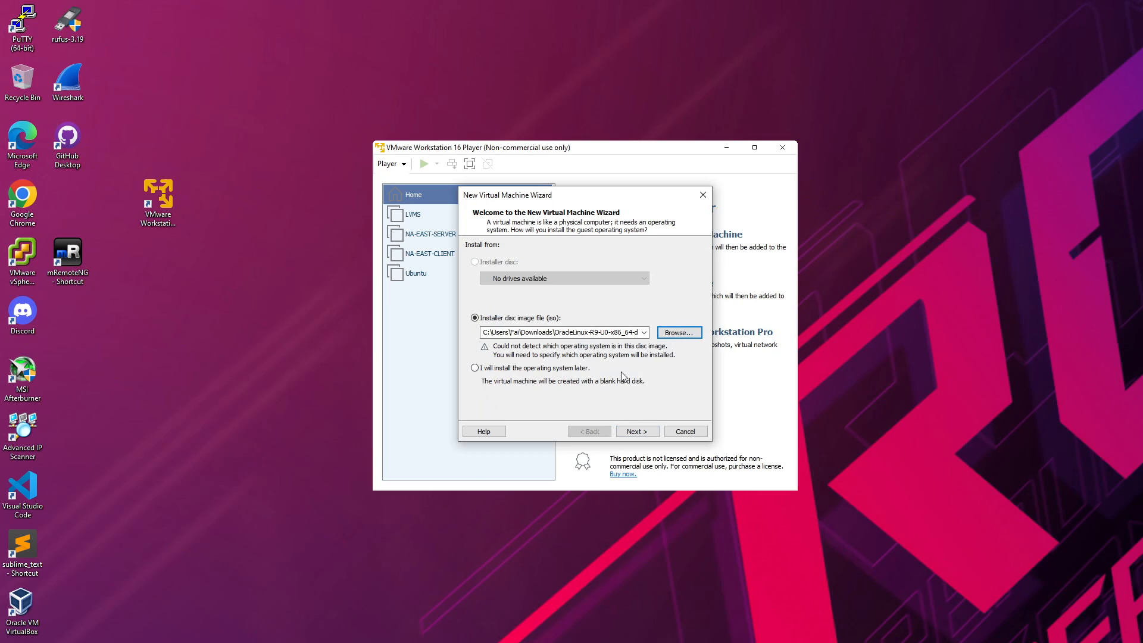
{"action": "left_click", "coordinate": [642, 432]}
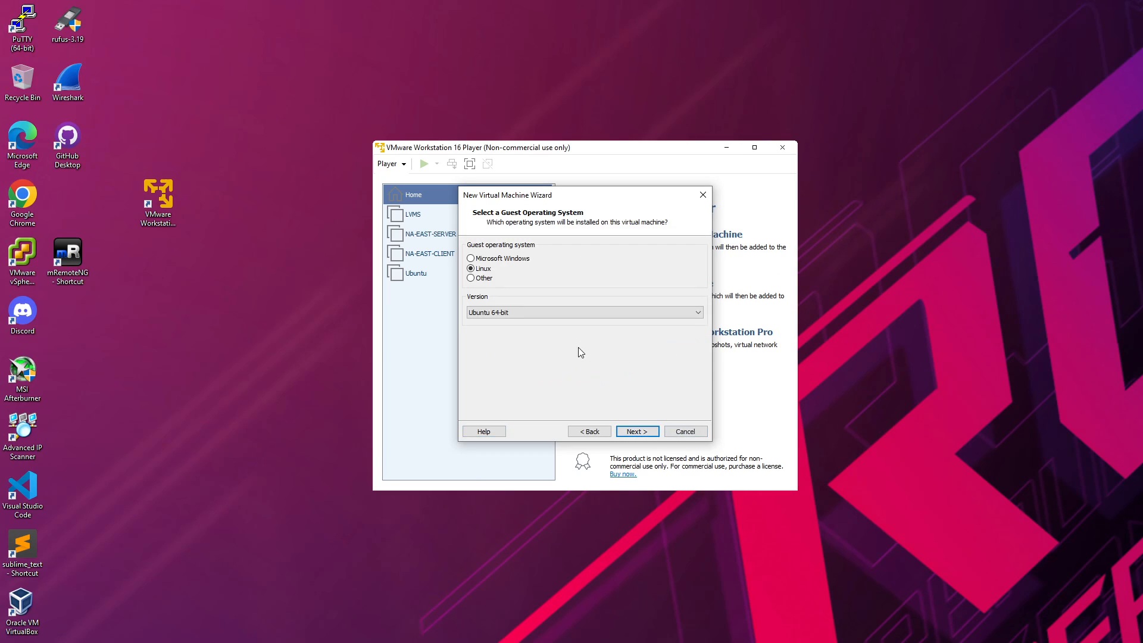
Step: Choose Oracle Linux 8 64-bit from the Linux Version list
{"action": "left_click", "coordinate": [574, 316]}
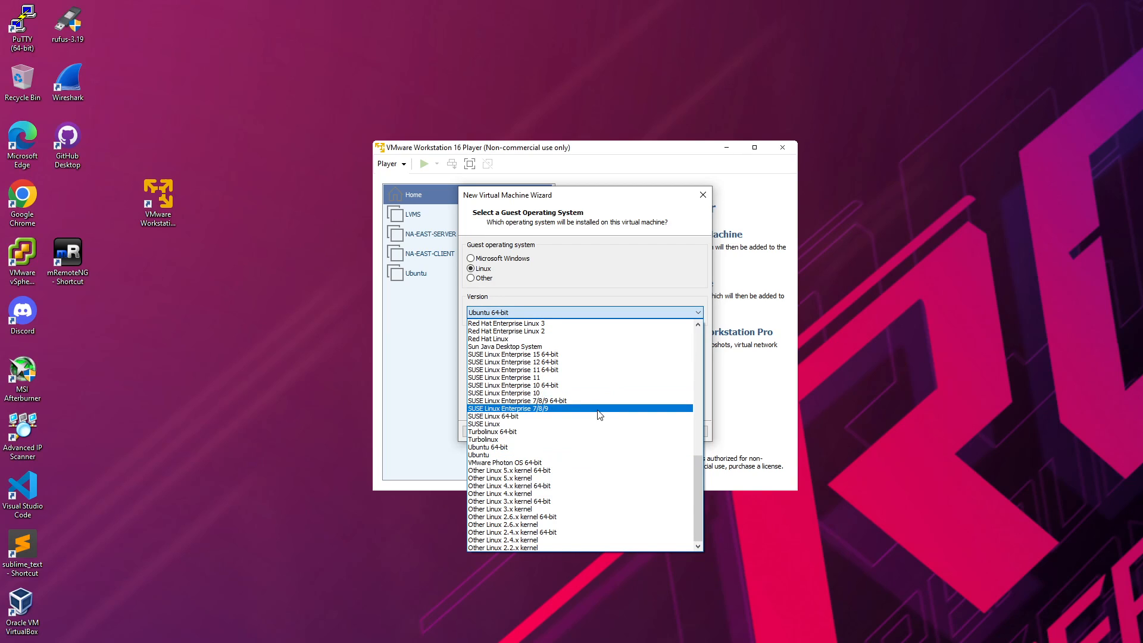
{"action": "left_click_drag", "start_coordinate": [698, 467], "coordinate": [693, 414]}
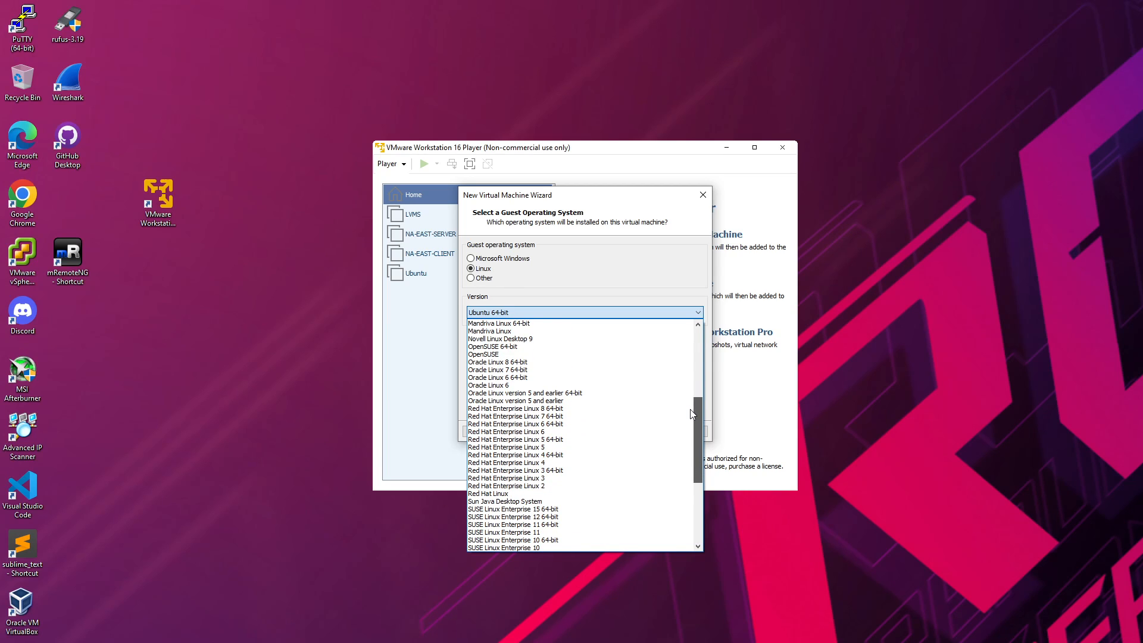
{"action": "left_click", "coordinate": [502, 362]}
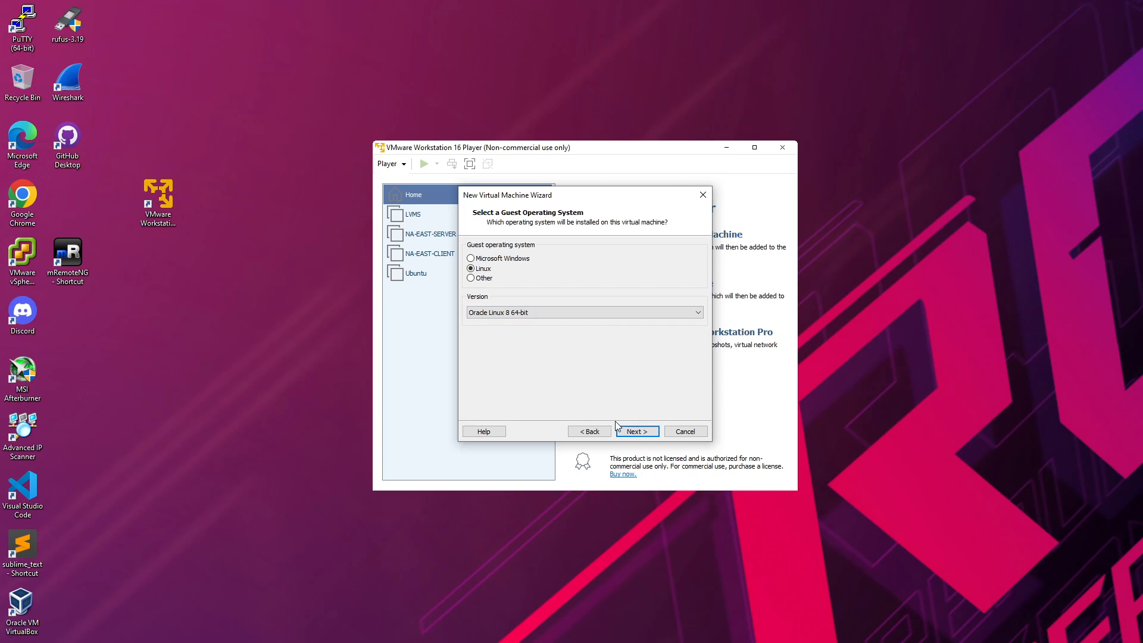
Step: Replace the default virtual machine name with VirtualMachine
{"action": "left_click", "coordinate": [648, 432]}
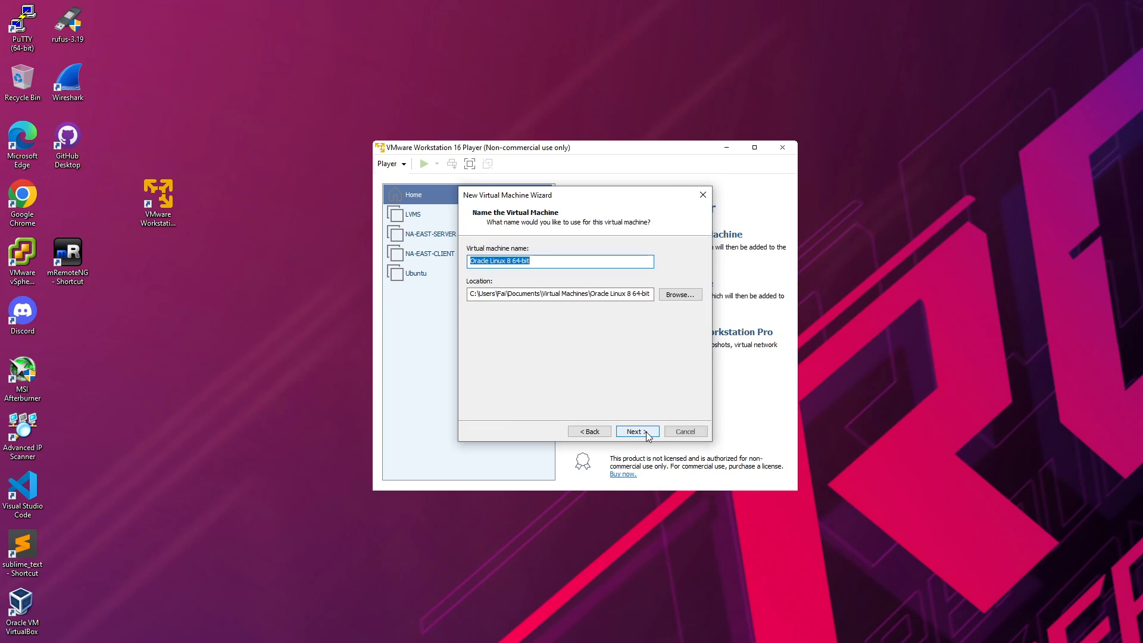
{"action": "left_click_drag", "start_coordinate": [555, 265], "coordinate": [438, 267]}
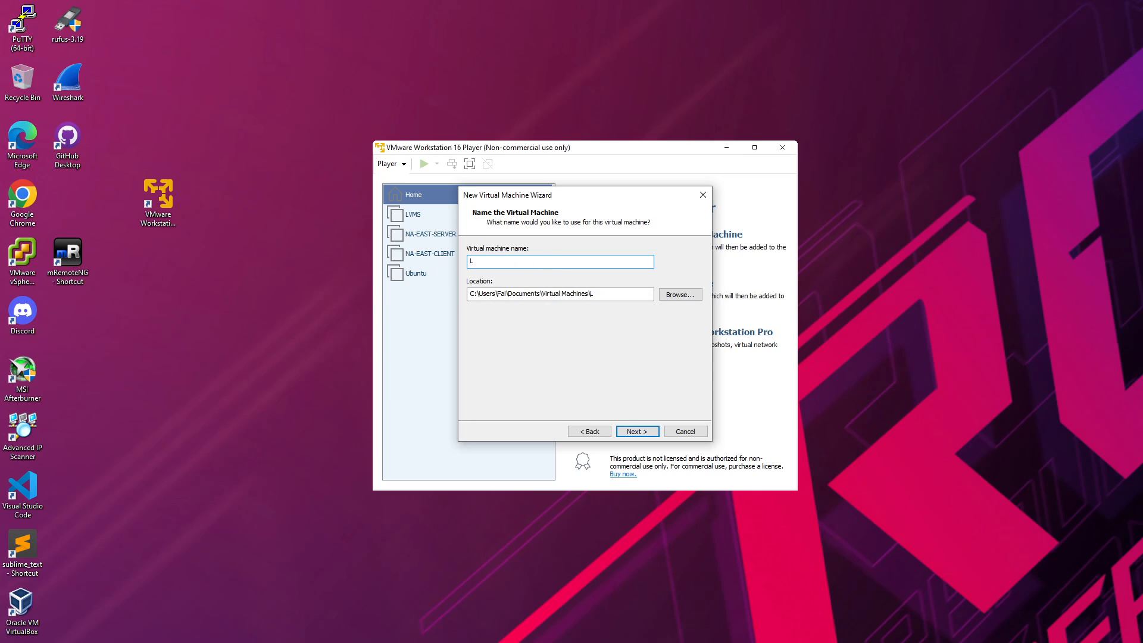
{"action": "key", "text": "BackSpace"}
{"action": "key", "text": "BackSpace"}
{"action": "type", "text": "VirtualMachine"}
Step: Set the maximum disk size to 40 GB, stored as a single file
{"action": "left_click", "coordinate": [637, 432]}
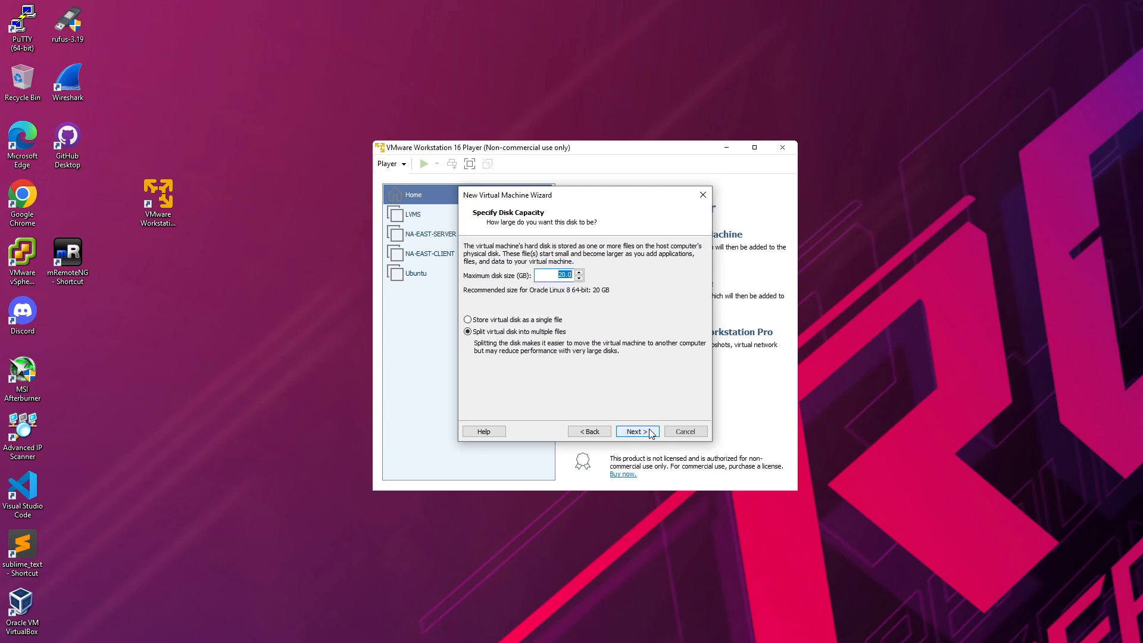
{"action": "left_click", "coordinate": [556, 277]}
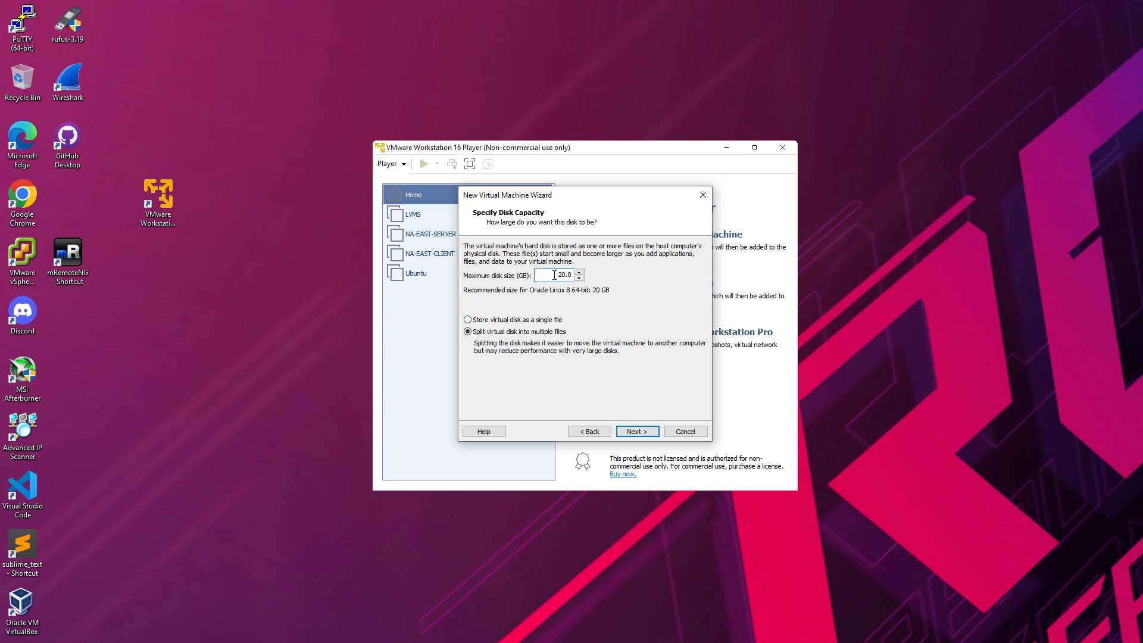
{"action": "left_click_drag", "start_coordinate": [555, 273], "coordinate": [572, 274]}
{"action": "type", "text": "4"}
{"action": "left_click", "coordinate": [542, 321]}
{"action": "left_click", "coordinate": [650, 433]}
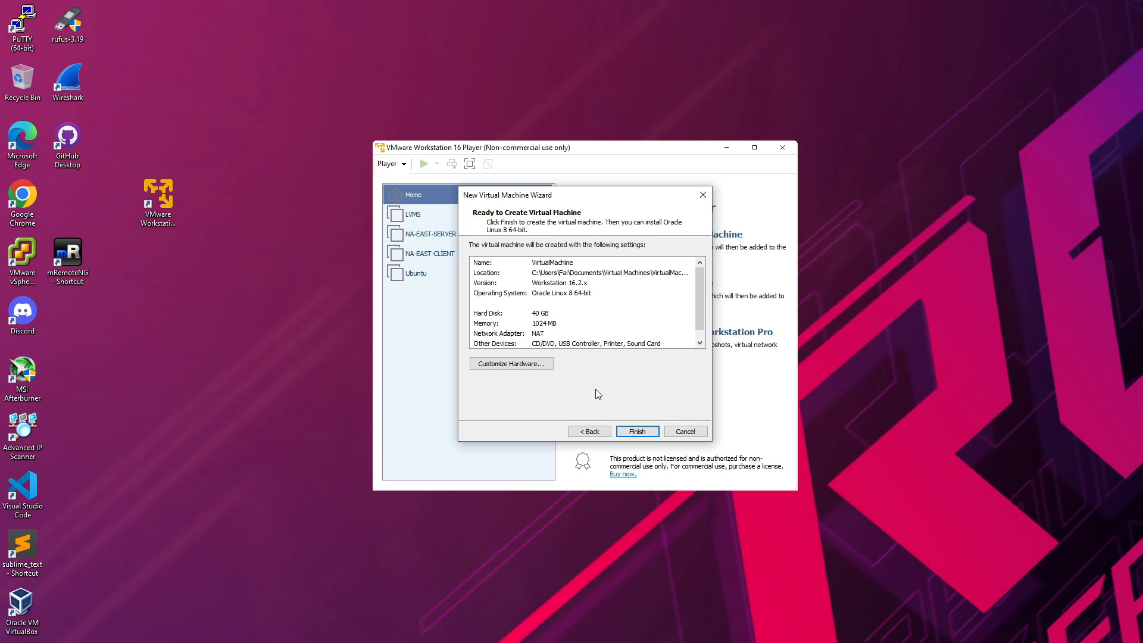
Step: Finish the wizard to create the VirtualMachine VM
{"action": "left_click", "coordinate": [648, 434]}
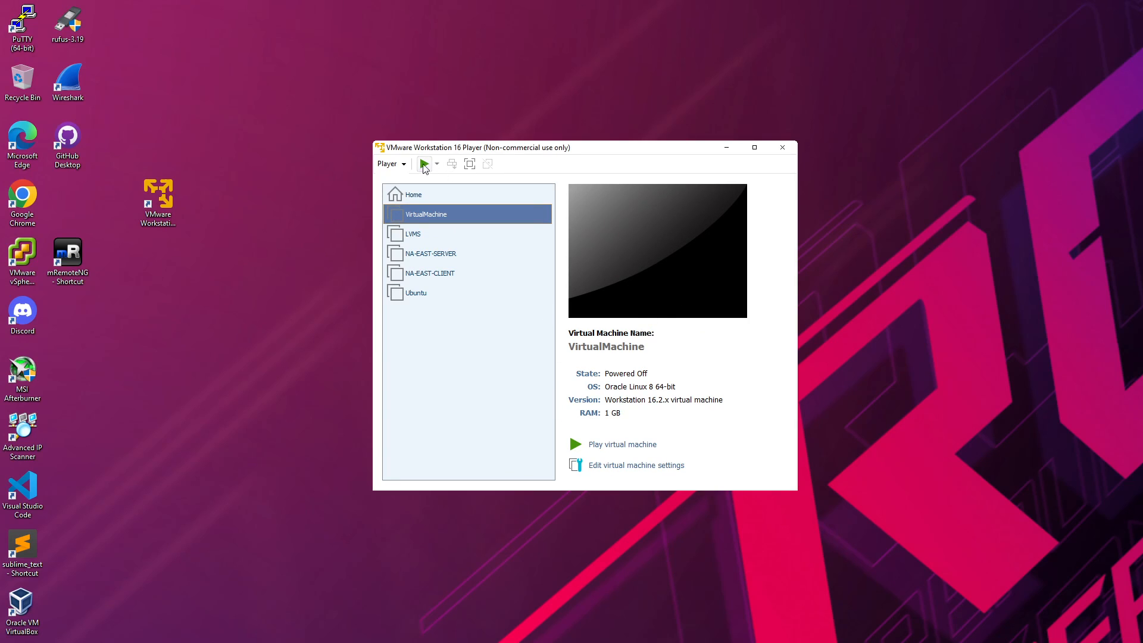
{"action": "left_click_drag", "start_coordinate": [514, 149], "coordinate": [592, 145]}
Step: Power on VirtualMachine and boot the 'Install Oracle Linux 9.0.0' boot menu entry
{"action": "left_click", "coordinate": [503, 160]}
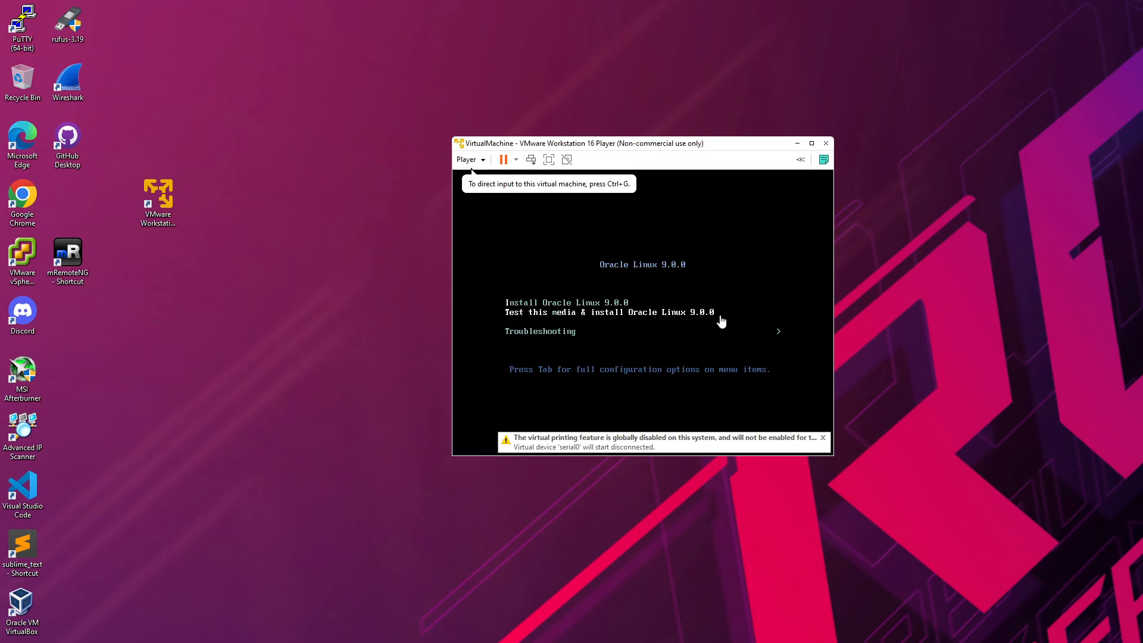
{"action": "left_click", "coordinate": [758, 273]}
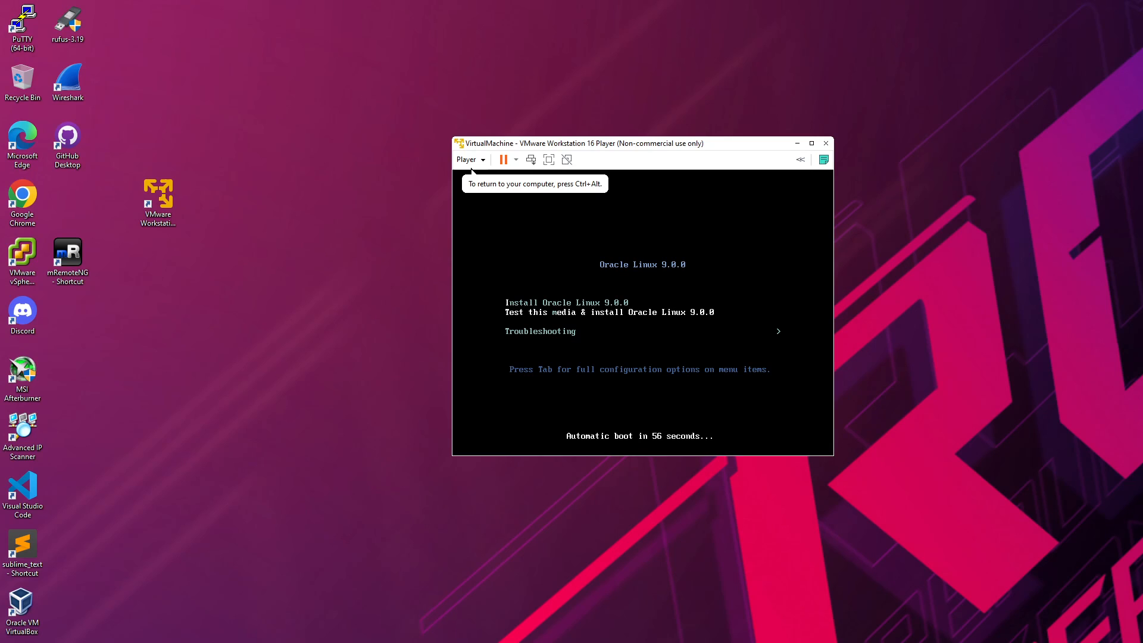
{"action": "key", "text": "Down"}
{"action": "key", "text": "Up"}
{"action": "key", "text": "Down"}
{"action": "key", "text": "Up"}
{"action": "key", "text": "Down"}
{"action": "key", "text": "Up"}
{"action": "key", "text": "Up"}
{"action": "key", "text": "Down"}
{"action": "key", "text": "Up"}
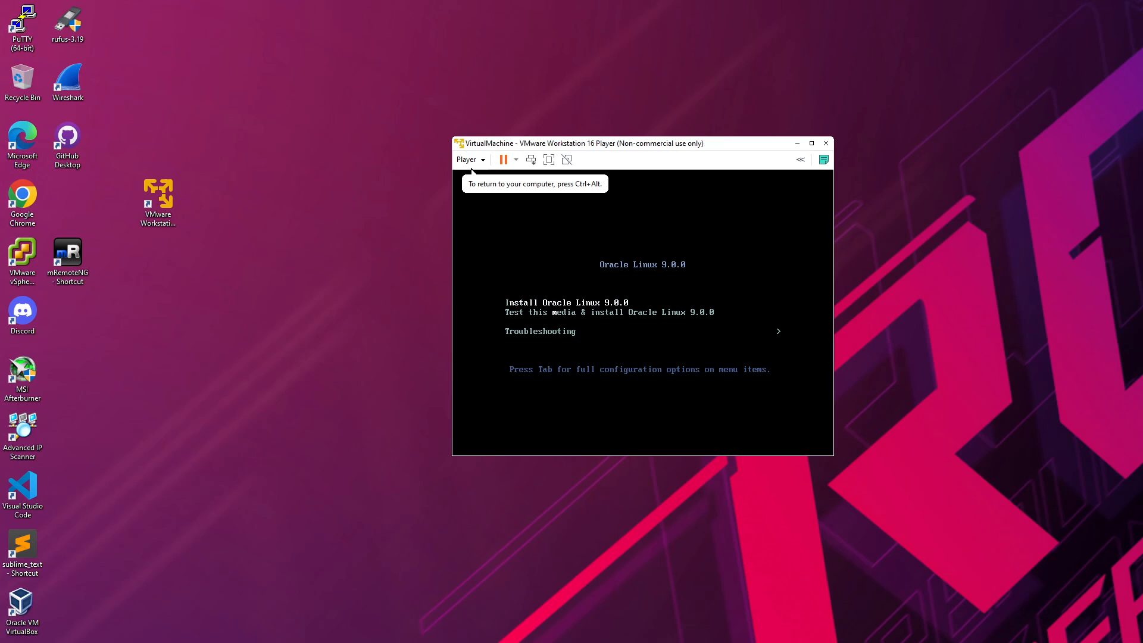
{"action": "key", "text": "Return"}
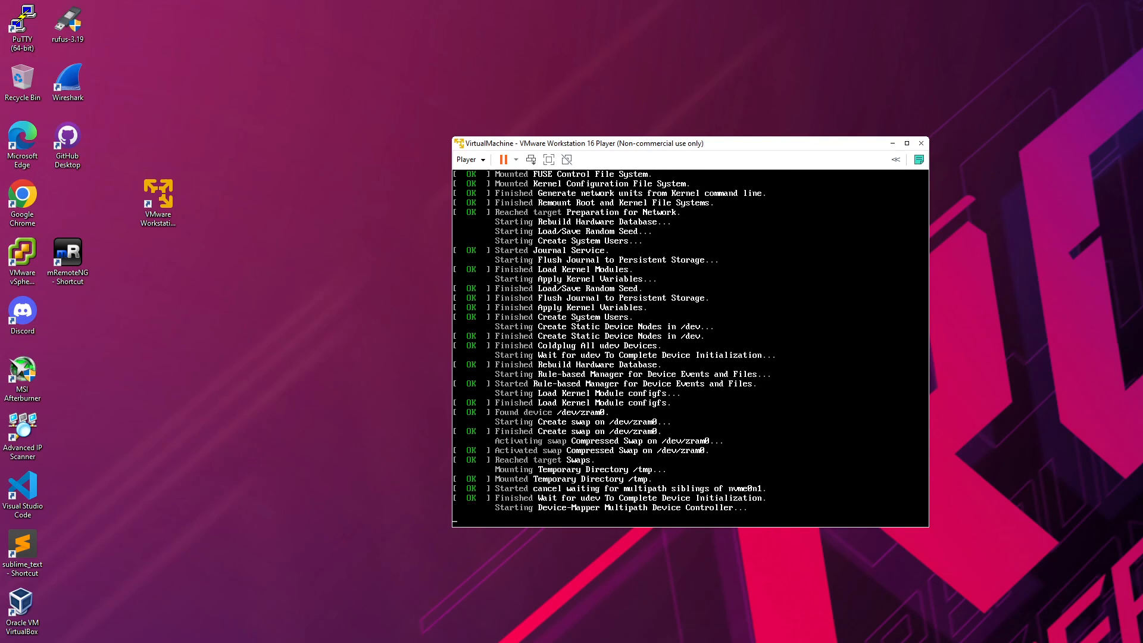
{"action": "left_click_drag", "start_coordinate": [679, 147], "coordinate": [677, 143]}
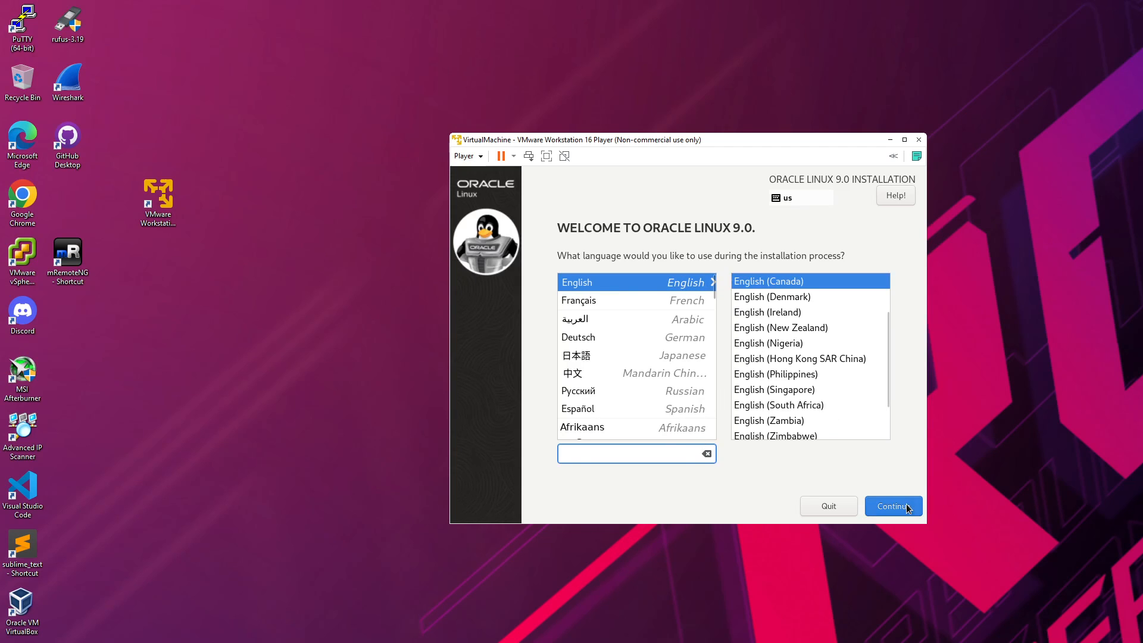
Step: Keep English as the installer language and continue to the Installation Summary
{"action": "left_click", "coordinate": [657, 283]}
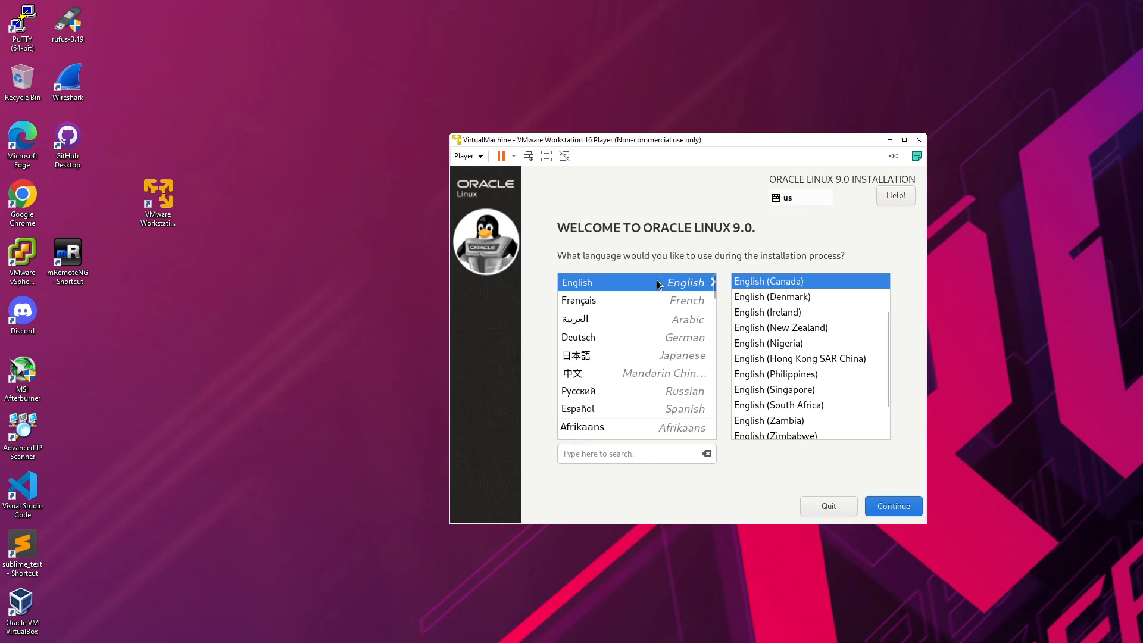
{"action": "left_click", "coordinate": [917, 508]}
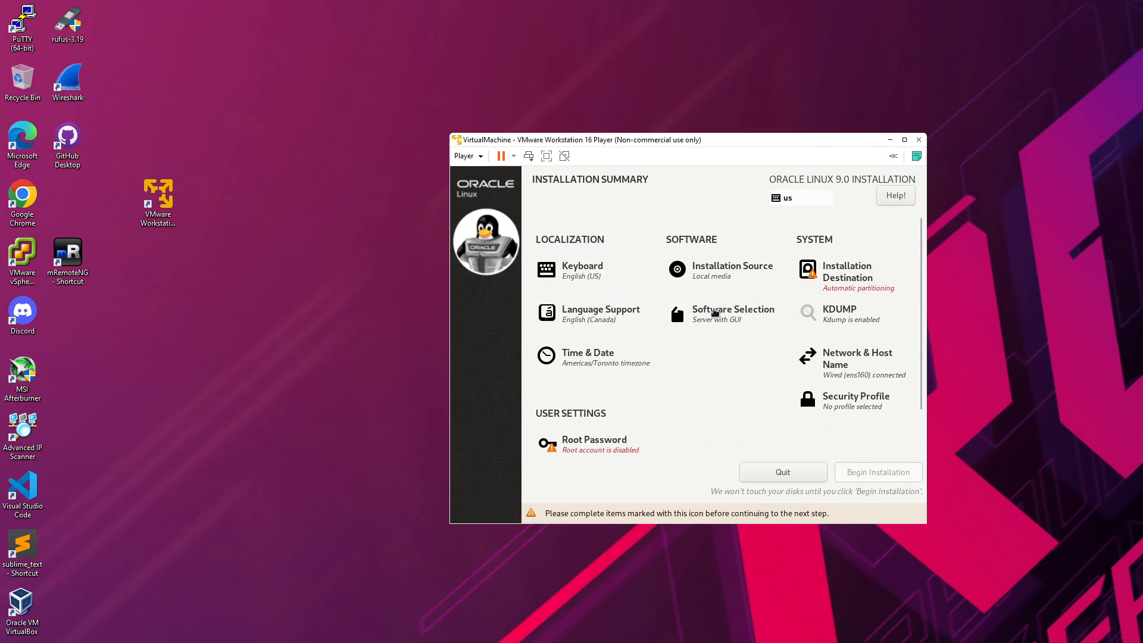
{"action": "left_click_drag", "start_coordinate": [816, 143], "coordinate": [785, 118]}
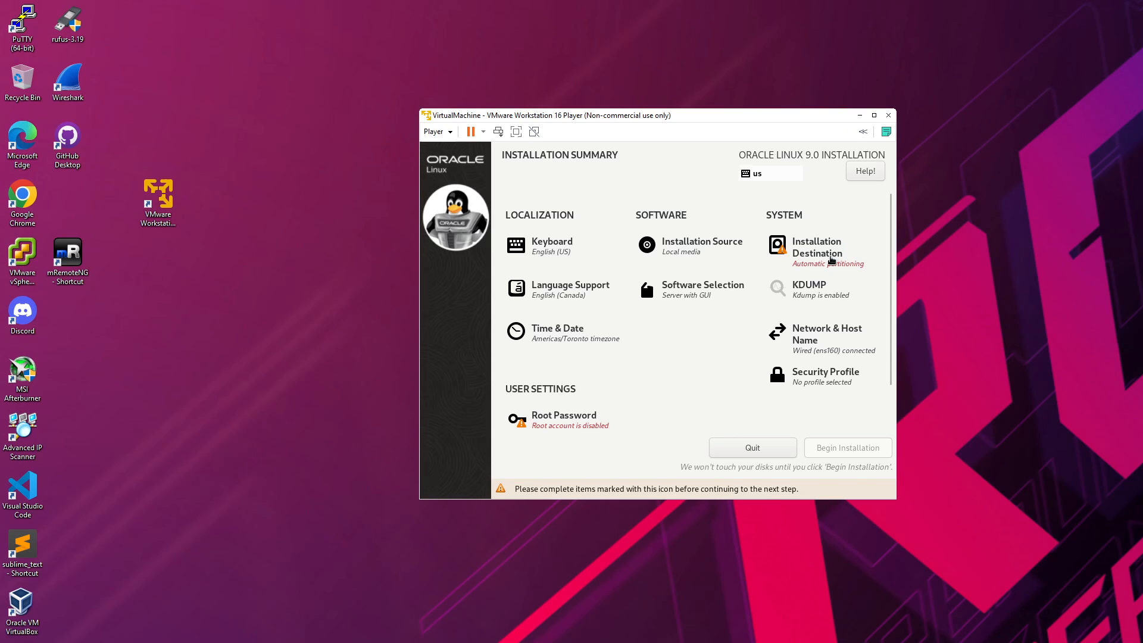
Step: Select the 40 GiB NVMe disk as installation destination with automatic partitioning
{"action": "left_click", "coordinate": [832, 260]}
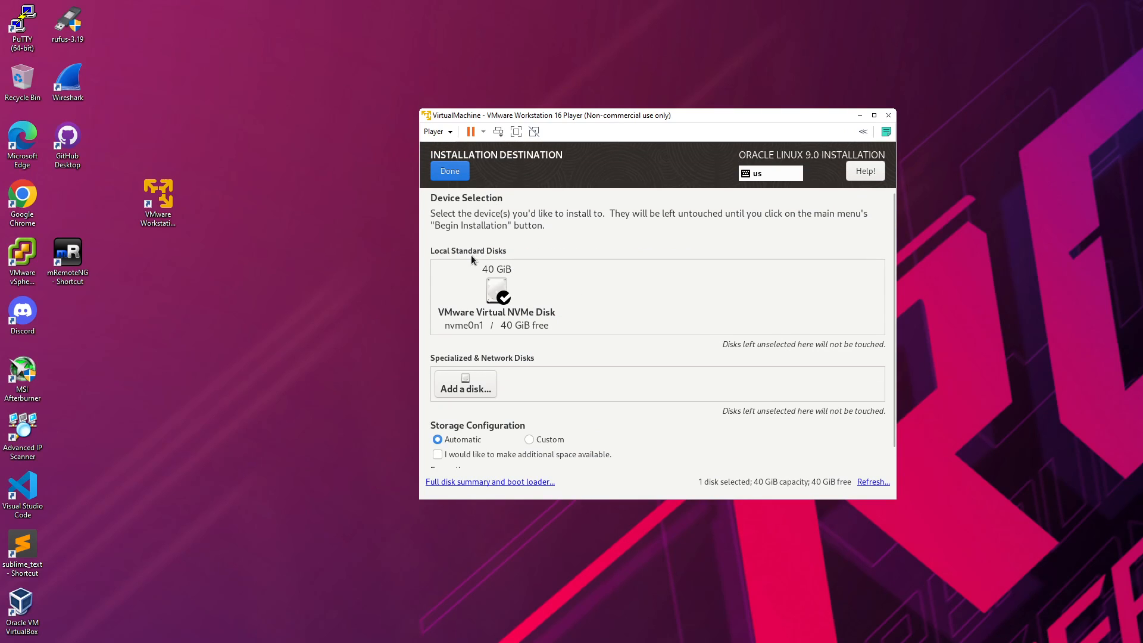
{"action": "left_click", "coordinate": [500, 295]}
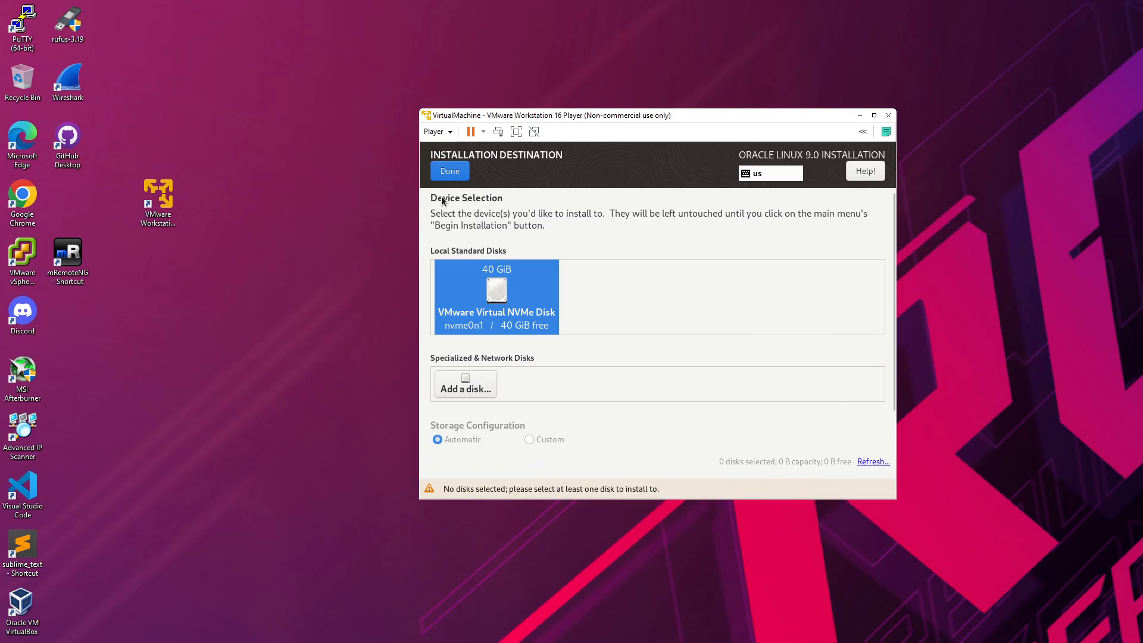
{"action": "left_click", "coordinate": [457, 173]}
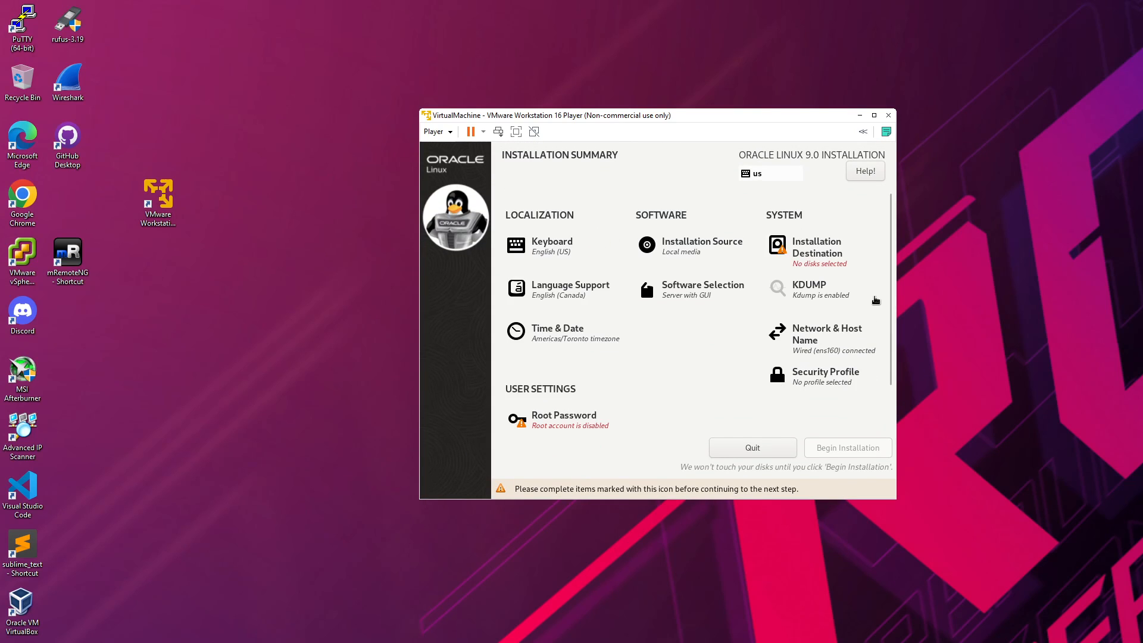
{"action": "left_click", "coordinate": [830, 262]}
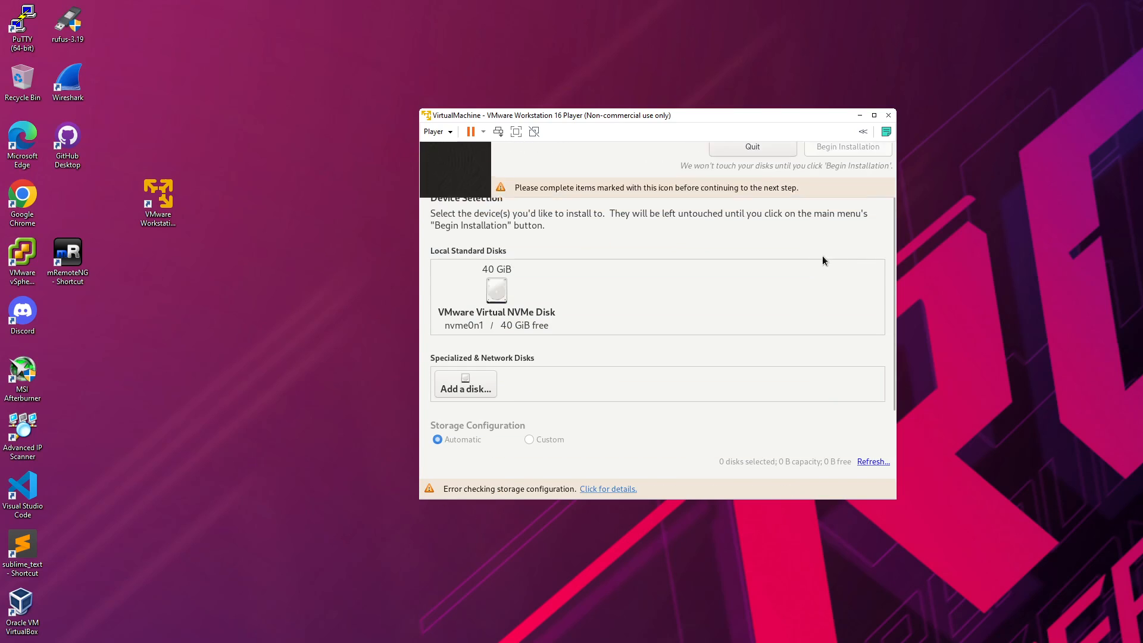
{"action": "left_click", "coordinate": [496, 292]}
{"action": "left_click", "coordinate": [450, 173]}
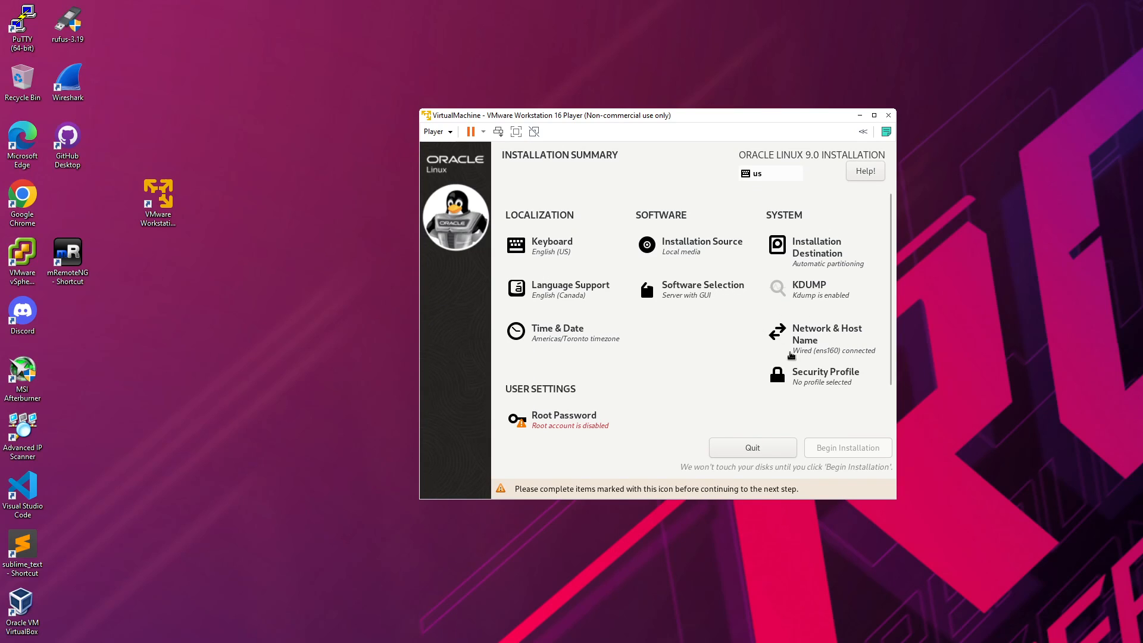
Step: Set the machine's host name to VirtualMachine in Network & Host Name and apply it
{"action": "left_click", "coordinate": [792, 336]}
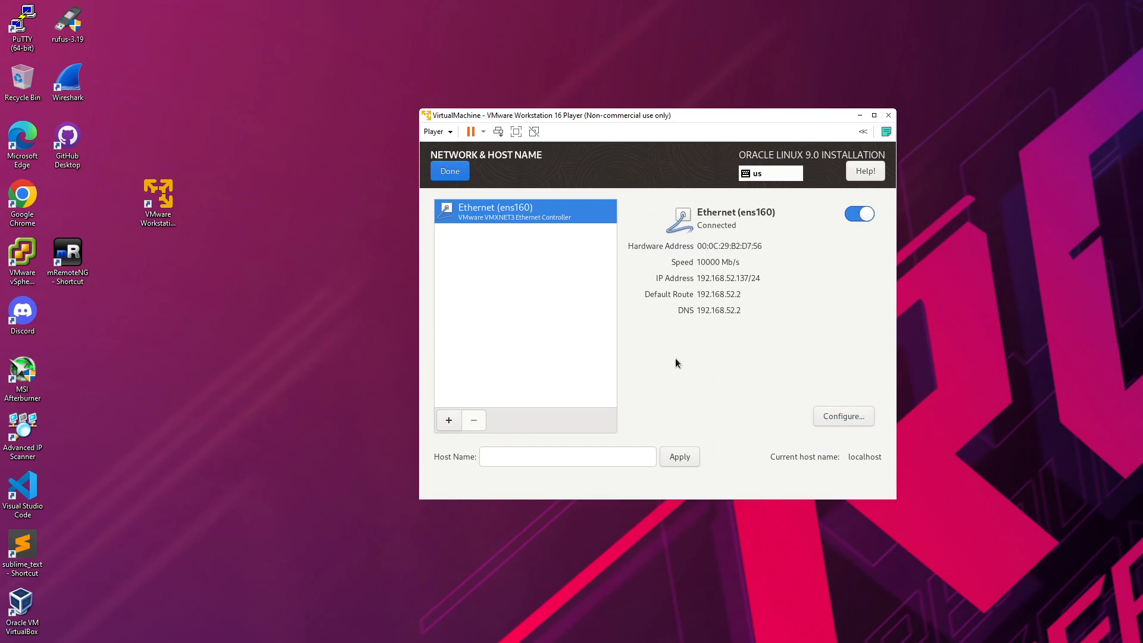
{"action": "left_click", "coordinate": [606, 458]}
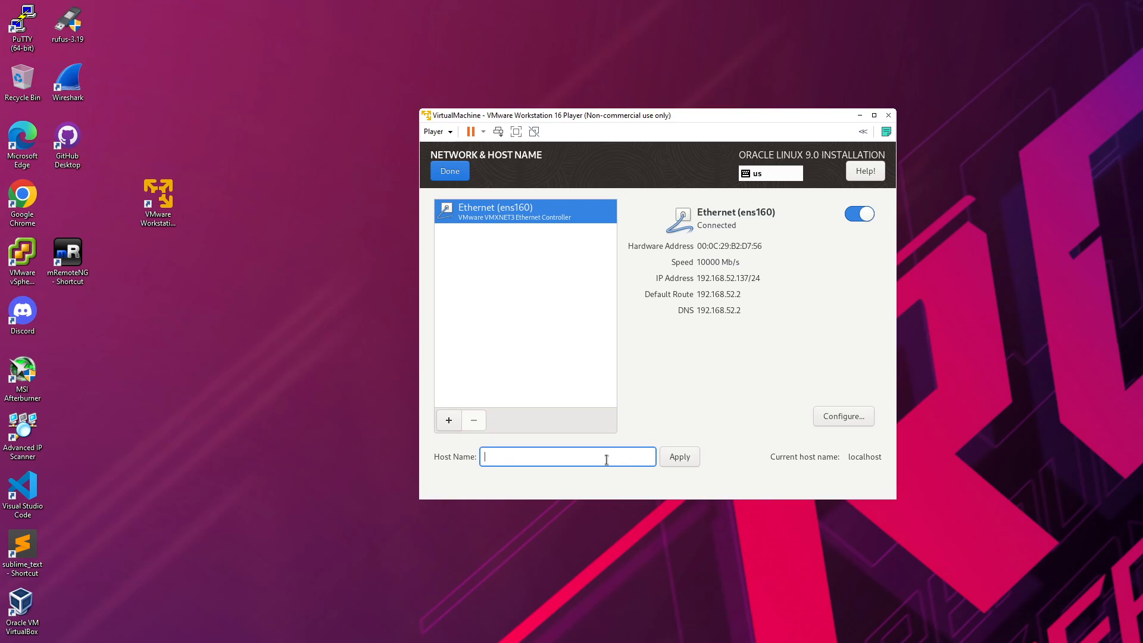
{"action": "type", "text": "VirtualMachine"}
{"action": "left_click", "coordinate": [684, 459]}
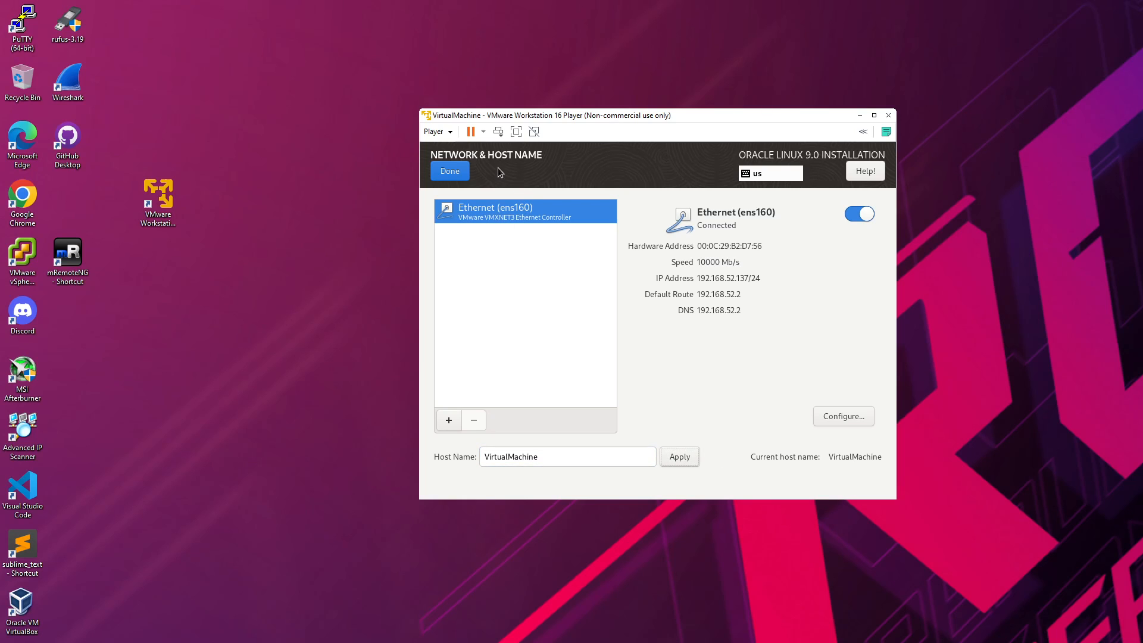
{"action": "left_click", "coordinate": [450, 171]}
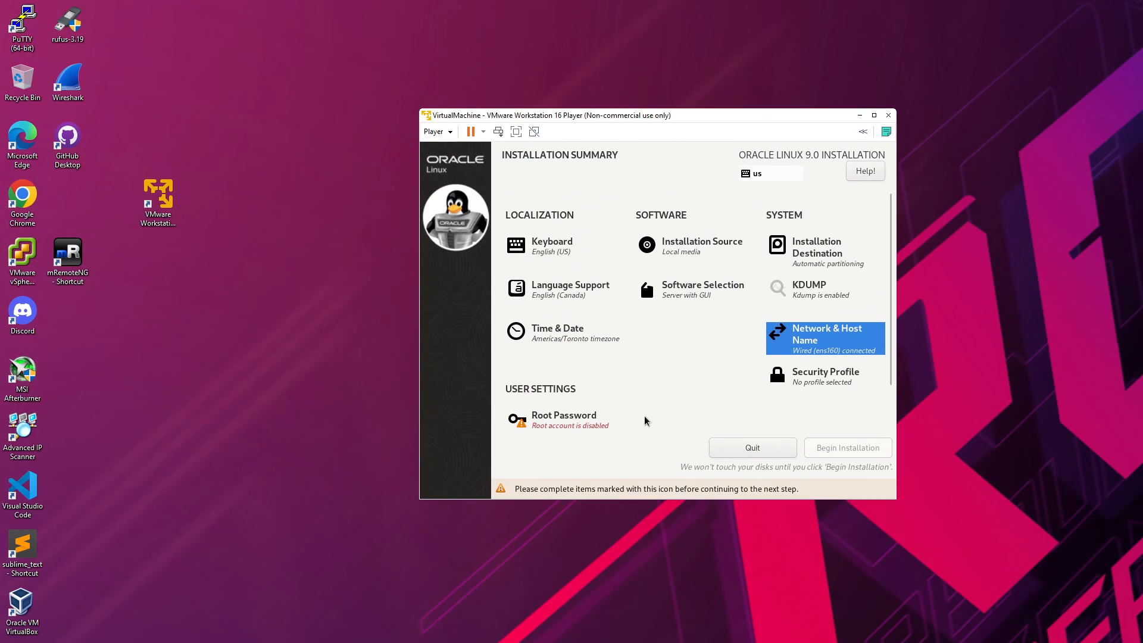
Step: Choose Server as the base environment in Software Selection, with no add-ons
{"action": "left_click", "coordinate": [715, 289]}
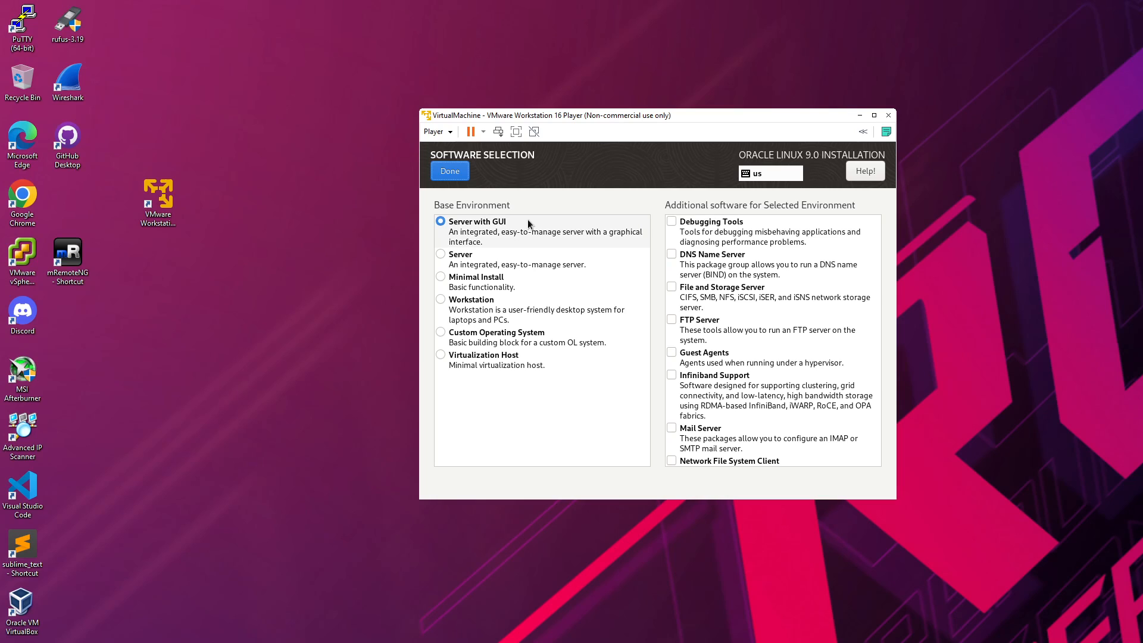
{"action": "left_click", "coordinate": [470, 260]}
{"action": "scroll", "coordinate": [842, 322], "scroll_direction": "down", "scroll_amount": 1}
{"action": "left_click_drag", "start_coordinate": [877, 263], "coordinate": [870, 452]}
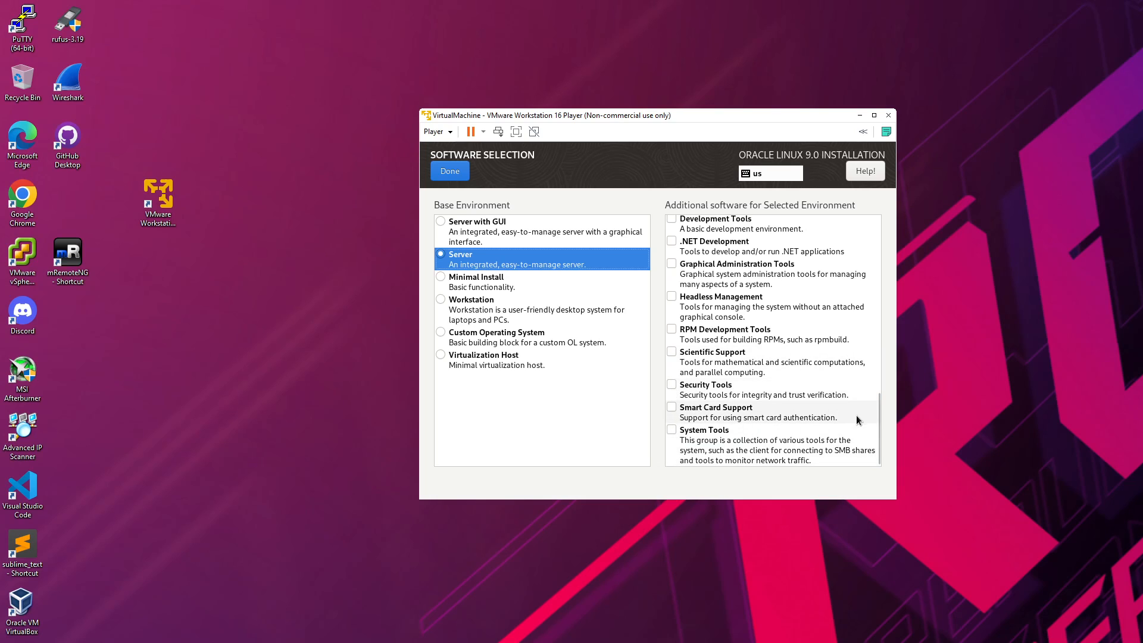
{"action": "left_click_drag", "start_coordinate": [878, 416], "coordinate": [885, 223]}
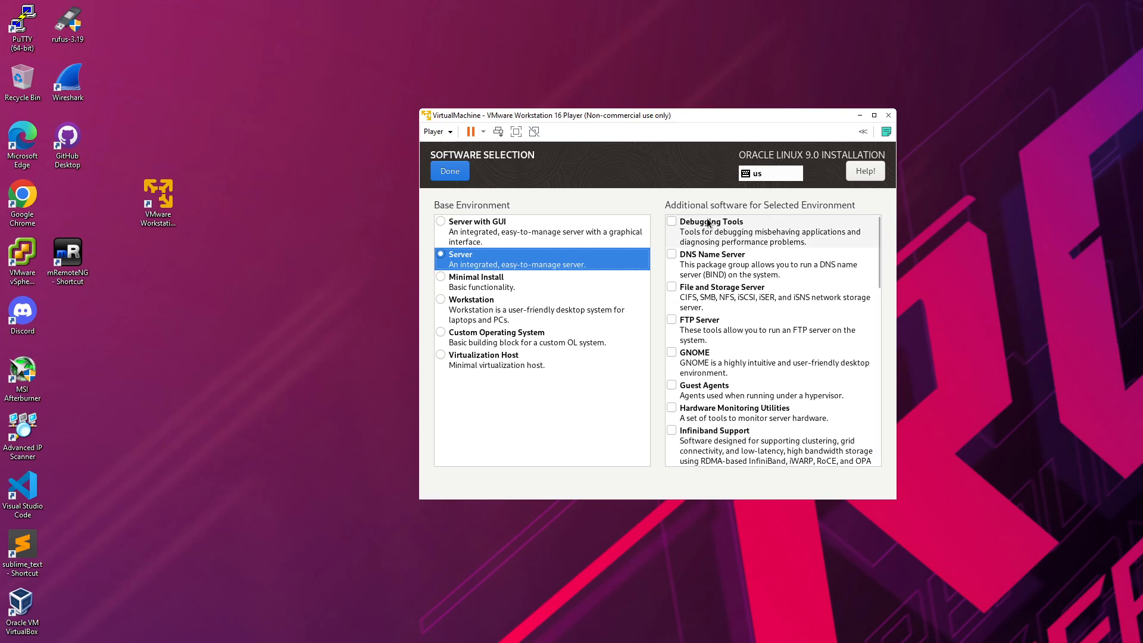
{"action": "left_click", "coordinate": [460, 177]}
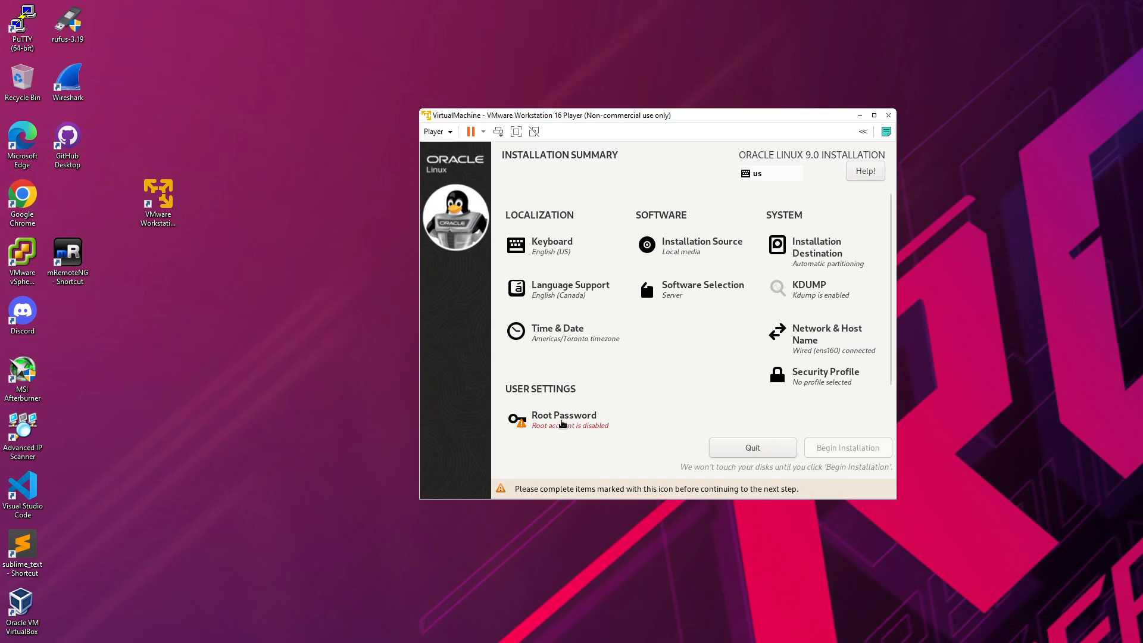
Step: Enter and confirm the root password, allowing root SSH login with password
{"action": "left_click", "coordinate": [563, 424]}
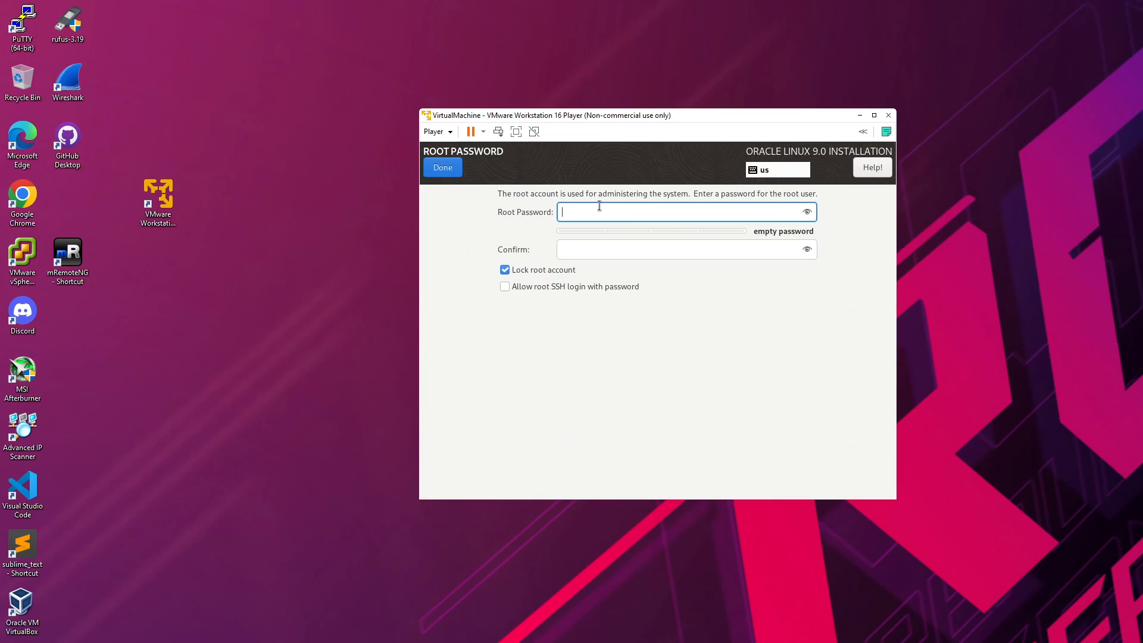
{"action": "type", "text": "********"}
{"action": "key", "text": "Tab"}
{"action": "type", "text": "********"}
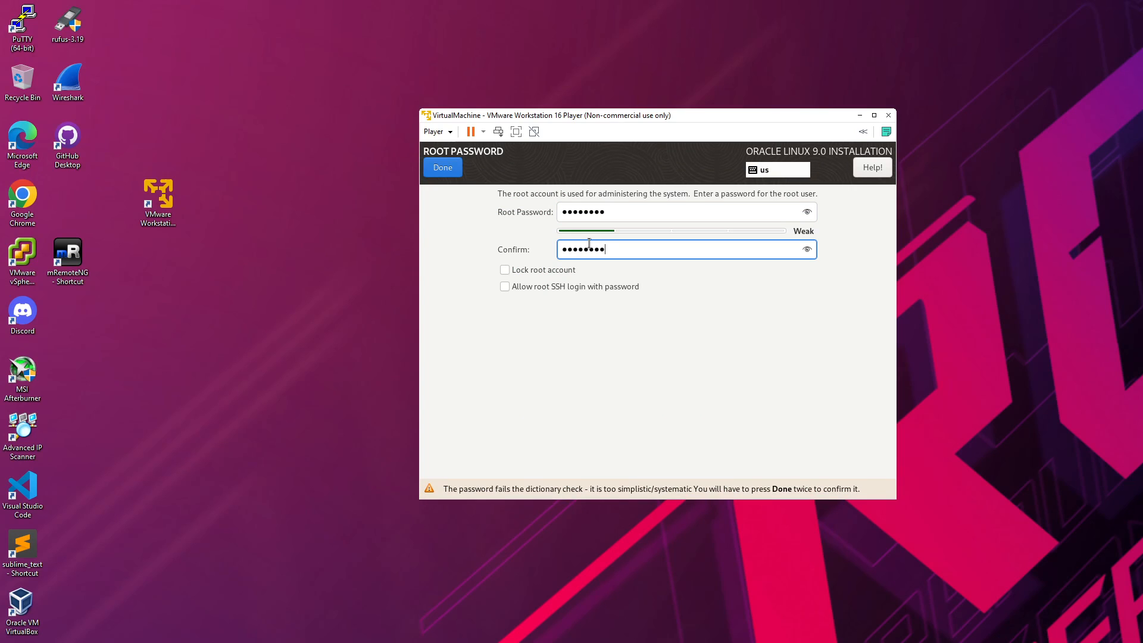
{"action": "left_click", "coordinate": [576, 287]}
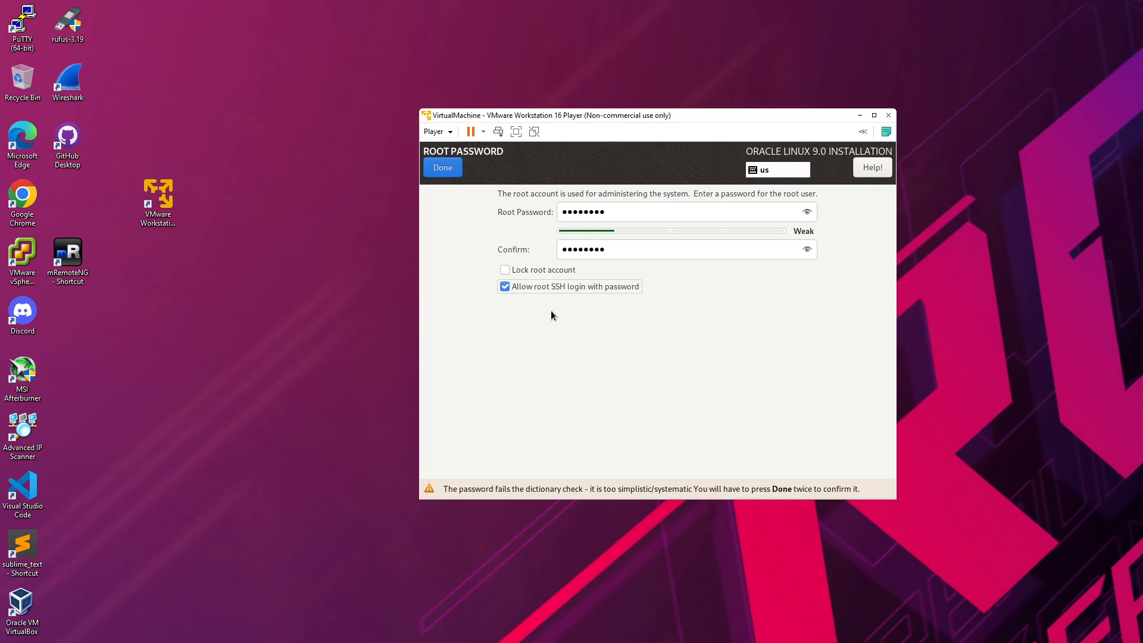
Step: Accept the weak root password and begin installing Oracle Linux 9
{"action": "left_click", "coordinate": [451, 172]}
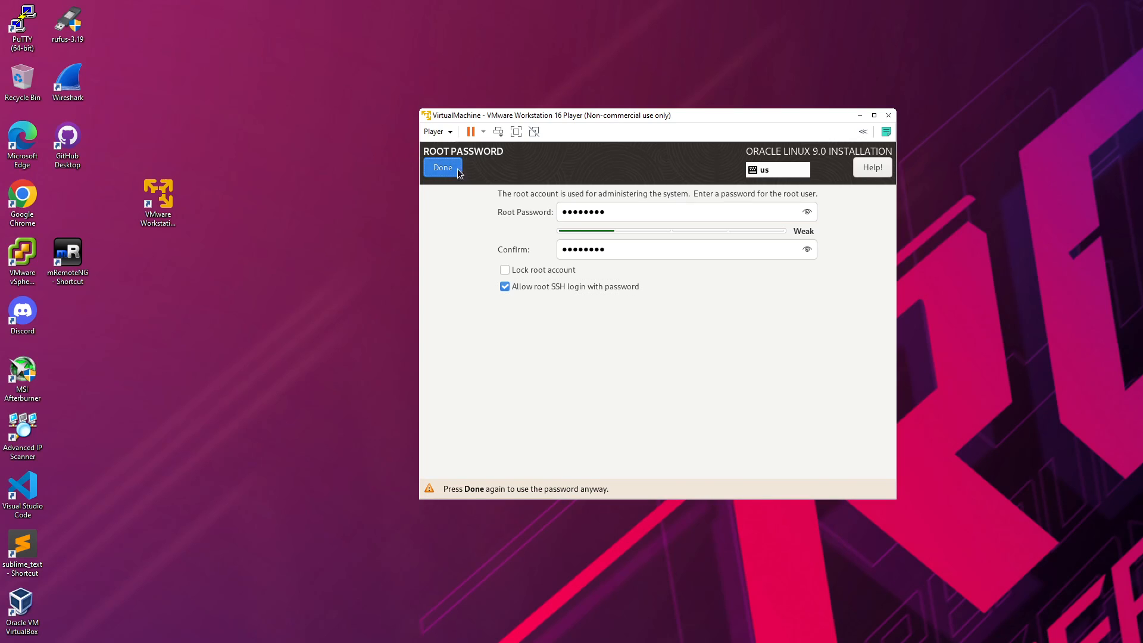
{"action": "left_click", "coordinate": [460, 175]}
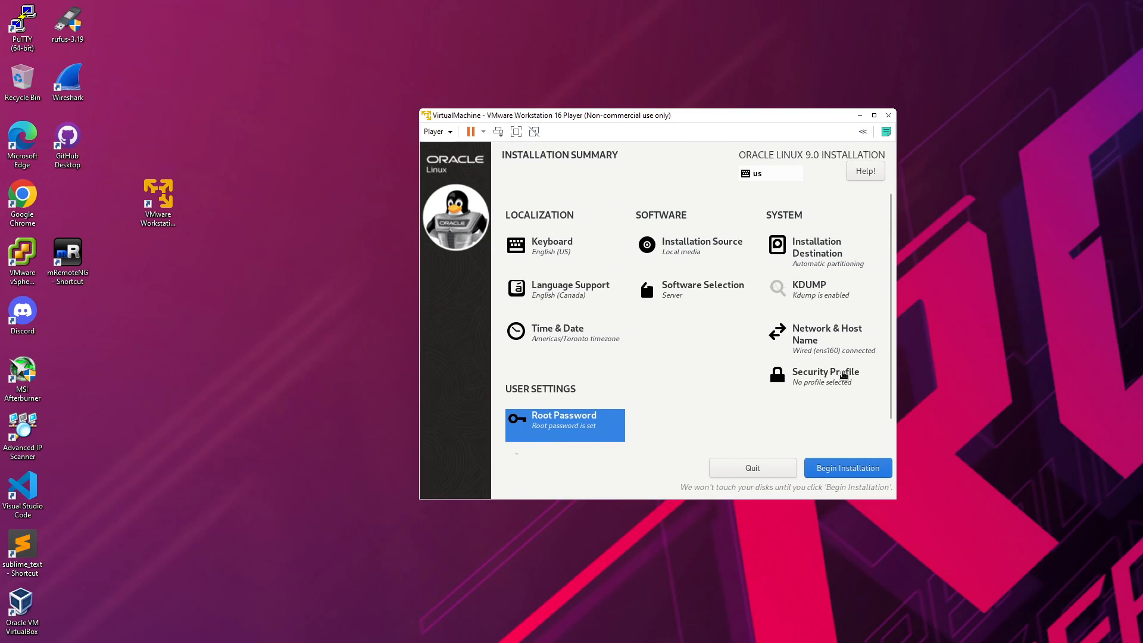
{"action": "left_click", "coordinate": [855, 472]}
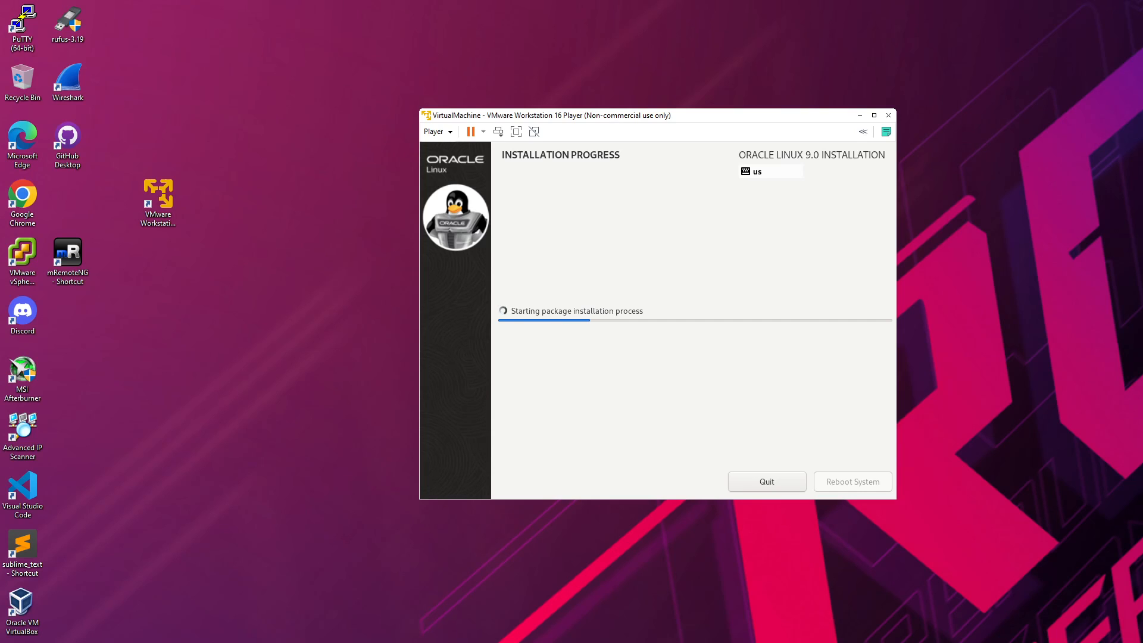
{"action": "key", "text": "alt+Tab"}
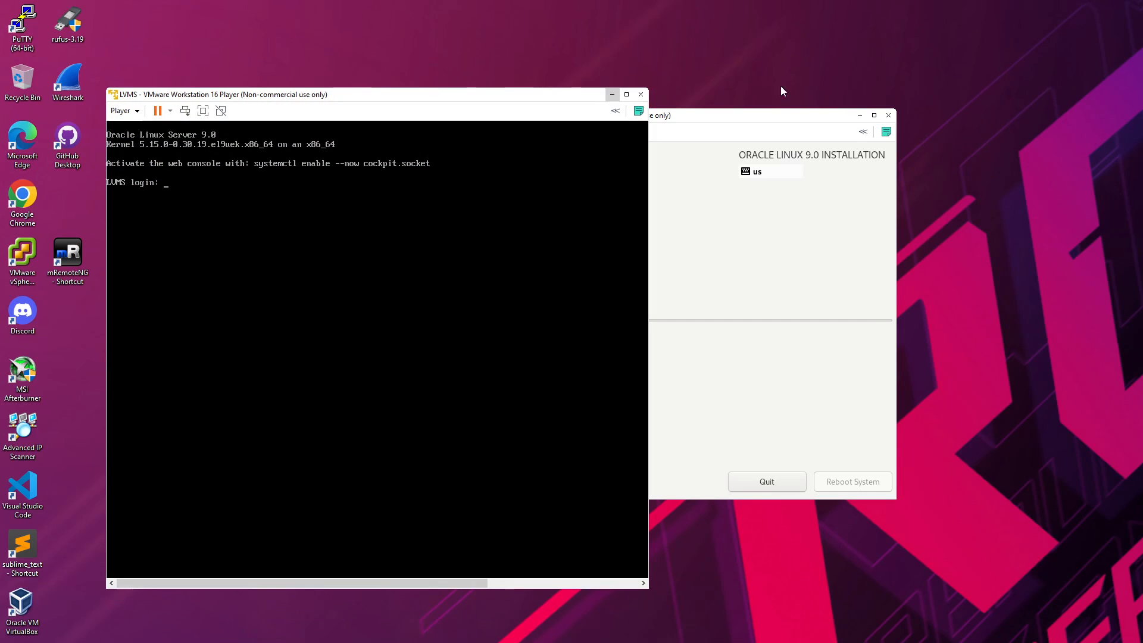
Step: Move the installer window aside and dismiss its quit-installation prompt
{"action": "left_click_drag", "start_coordinate": [761, 118], "coordinate": [1037, 147]}
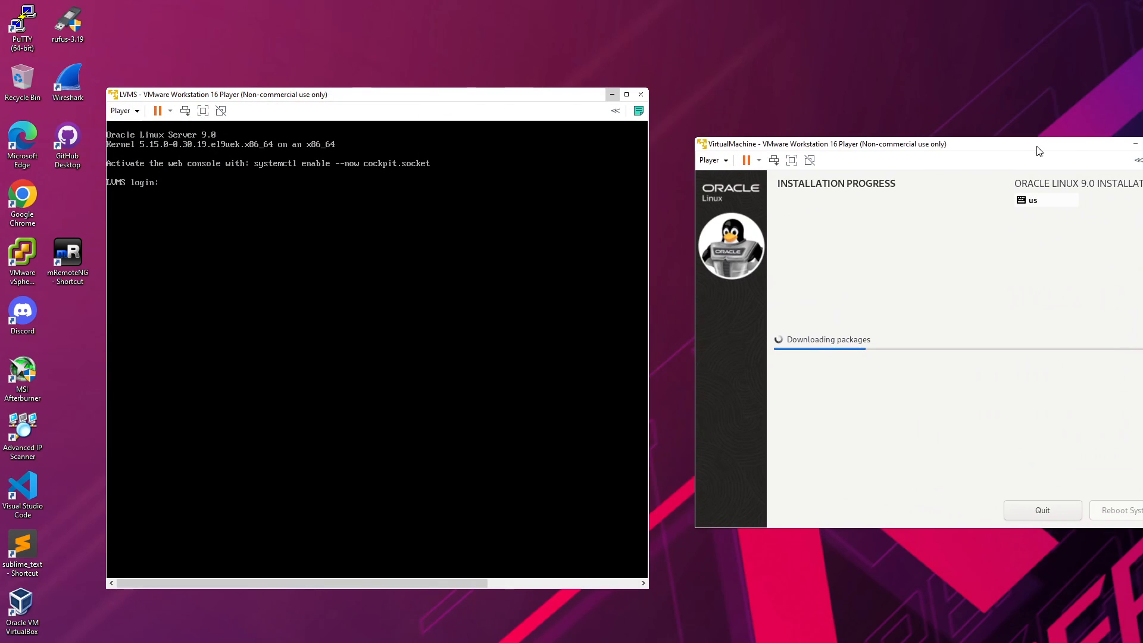
{"action": "left_click", "coordinate": [1056, 513]}
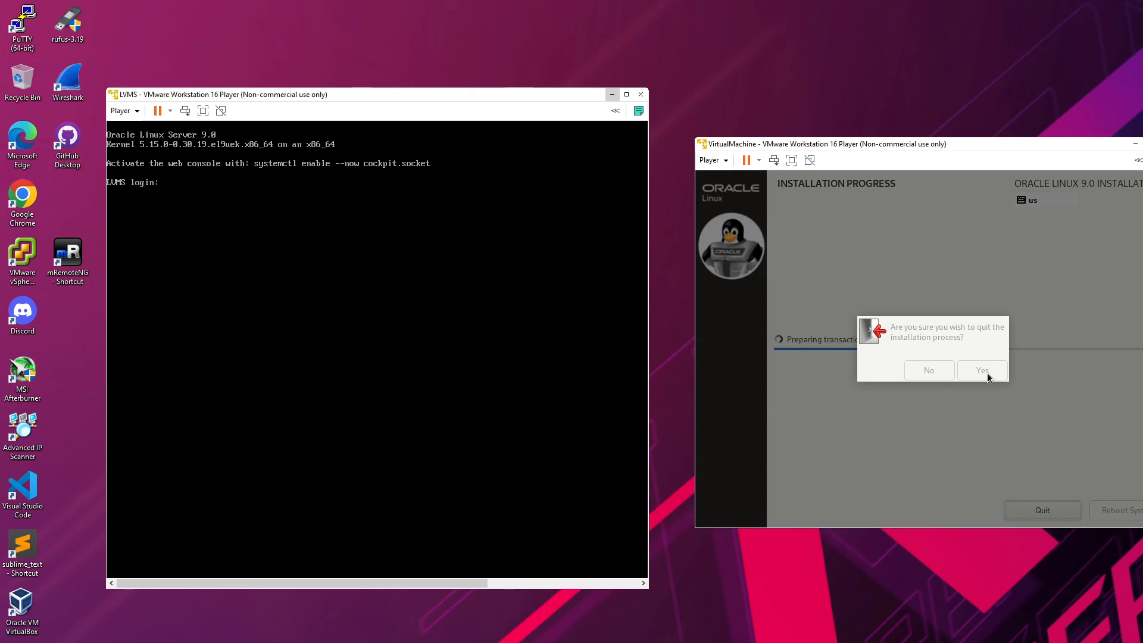
{"action": "left_click", "coordinate": [986, 374]}
{"action": "left_click_drag", "start_coordinate": [516, 102], "coordinate": [565, 82]}
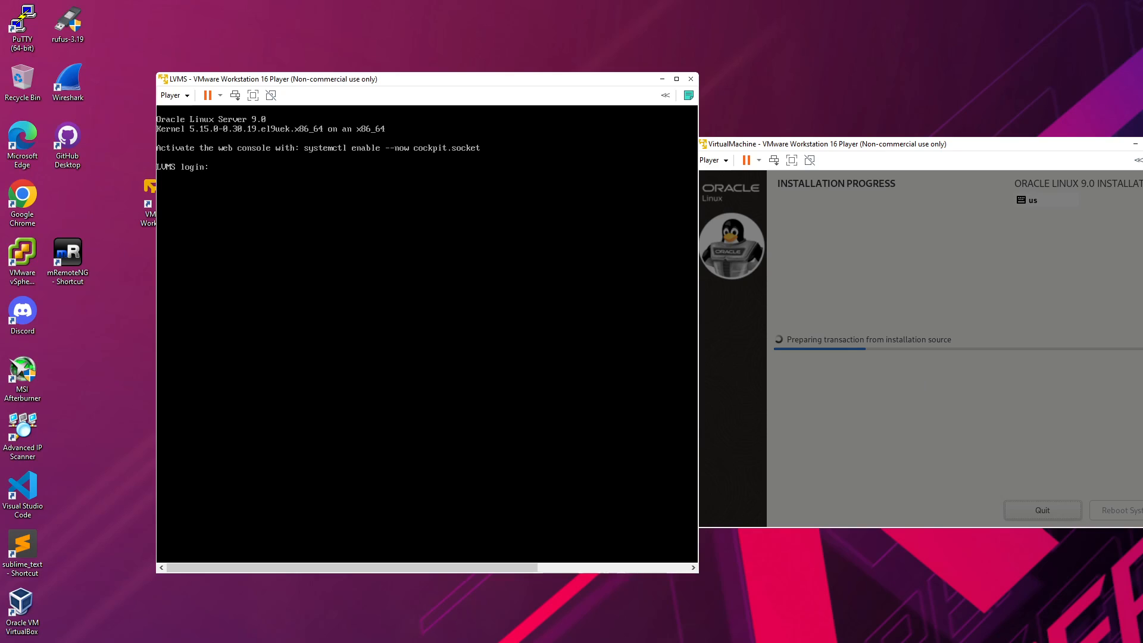
Step: Log in to LVMS as root and run ifconfig, with both machine windows side by side
{"action": "type", "text": "root"}
{"action": "key", "text": "Return"}
{"action": "key", "text": "Return"}
{"action": "left_click_drag", "start_coordinate": [930, 150], "coordinate": [1038, 128]}
{"action": "left_click_drag", "start_coordinate": [472, 84], "coordinate": [583, 83]}
{"action": "type", "text": "ifconfig"}
{"action": "key", "text": "Return"}
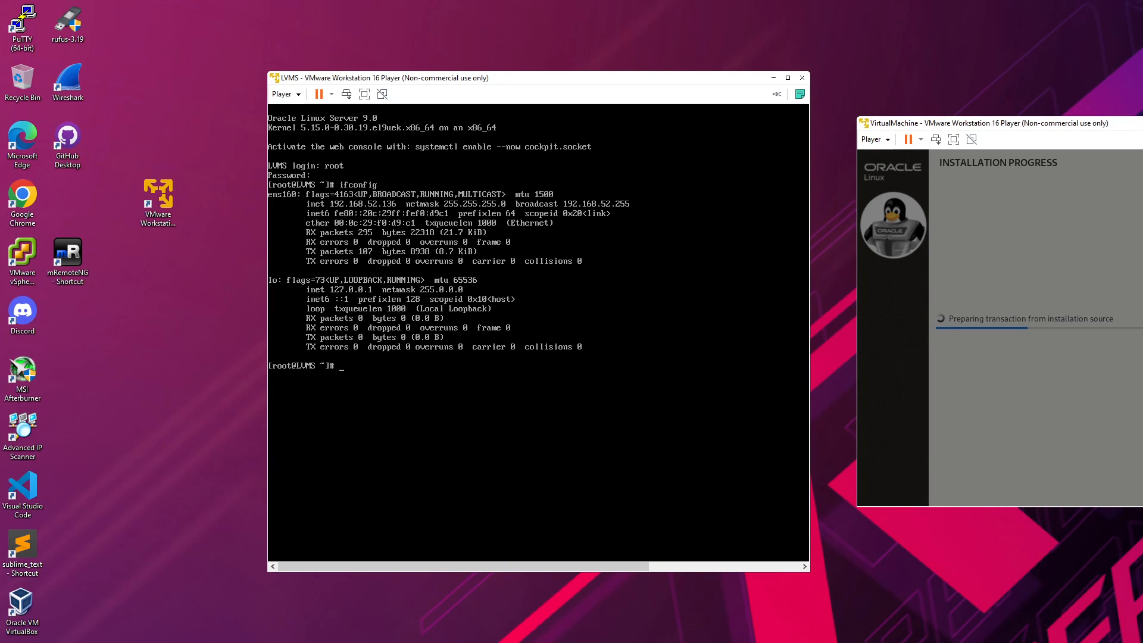
Step: Clear the console prompt and type the yum update command
{"action": "key", "text": "Return"}
{"action": "key", "text": "Return"}
{"action": "key", "text": "BackSpace"}
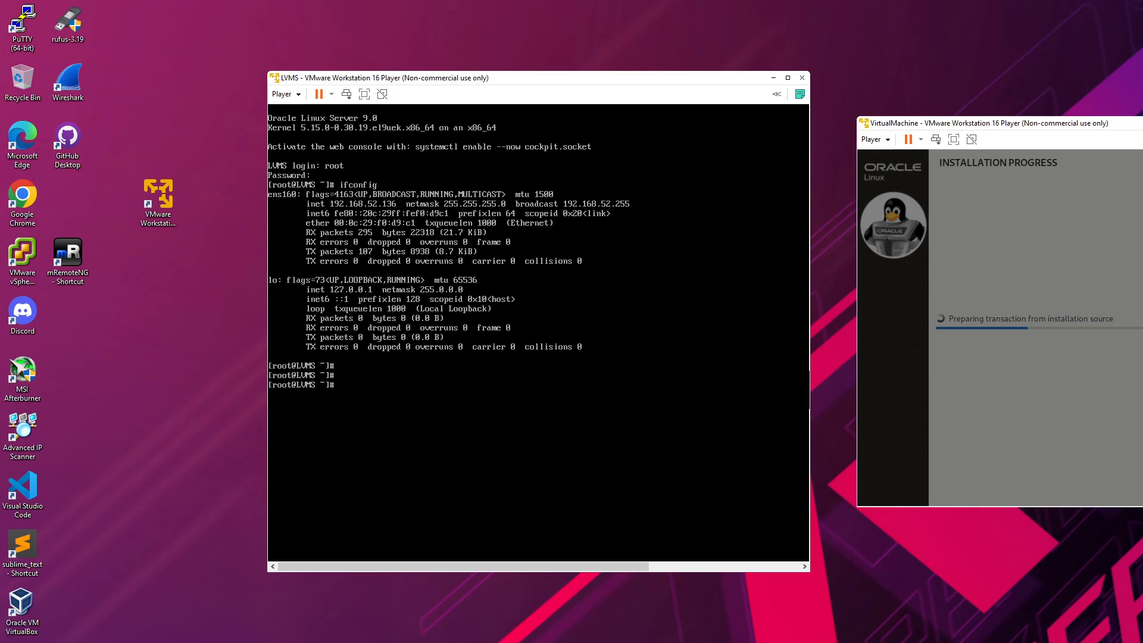
{"action": "type", "text": "yuim update"}
Step: Run yum update and answer y to accept 13 installs and 373 upgrades
{"action": "key", "text": "Return"}
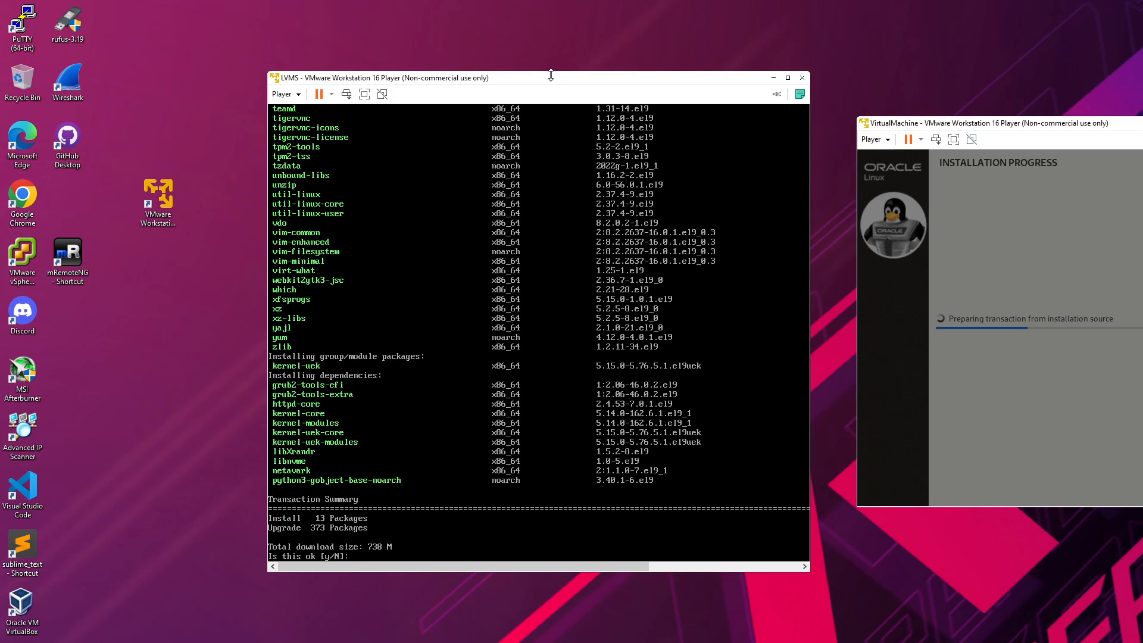
{"action": "left_click_drag", "start_coordinate": [551, 81], "coordinate": [582, 117]}
{"action": "type", "text": "y"}
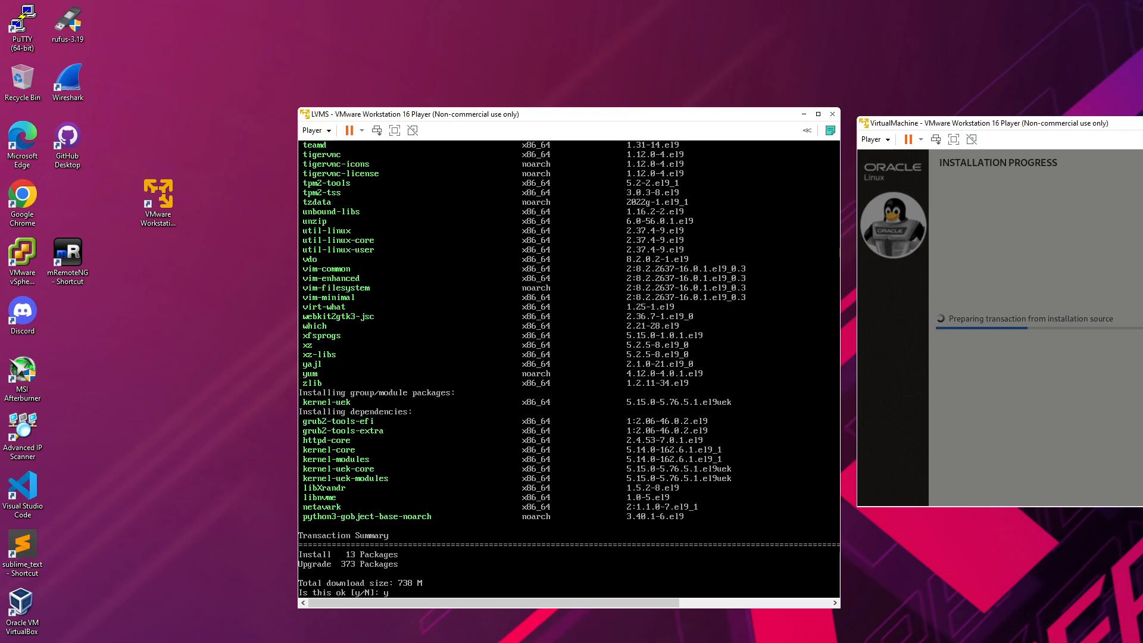
{"action": "key", "text": "Return"}
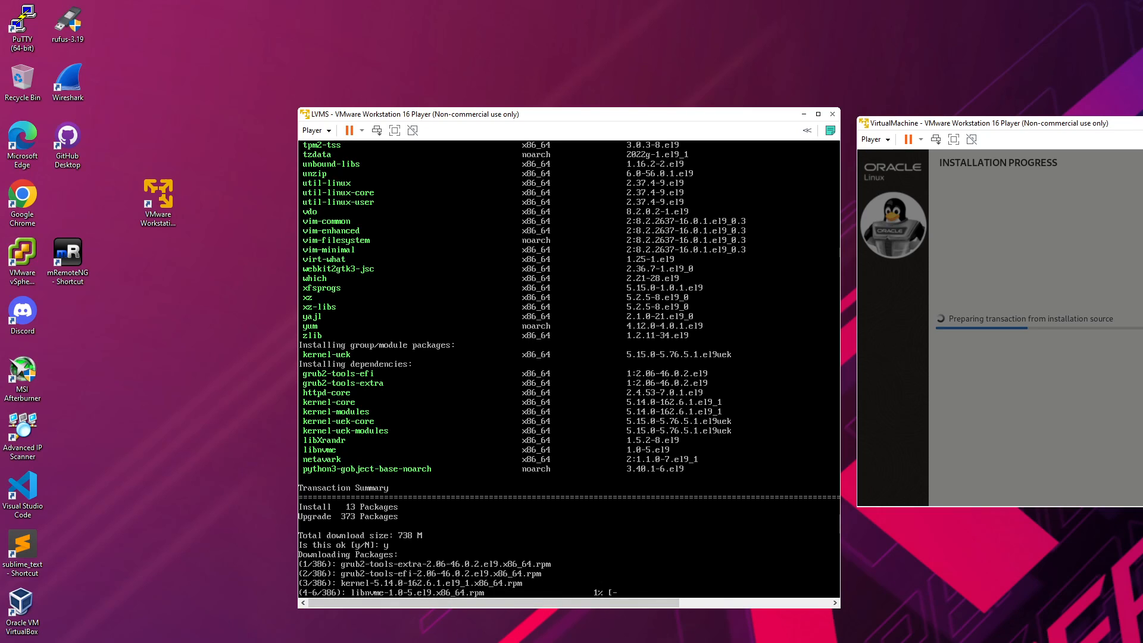
Step: Arrange the LVMS and installer windows side by side while packages download
{"action": "left_click_drag", "start_coordinate": [710, 119], "coordinate": [691, 62]}
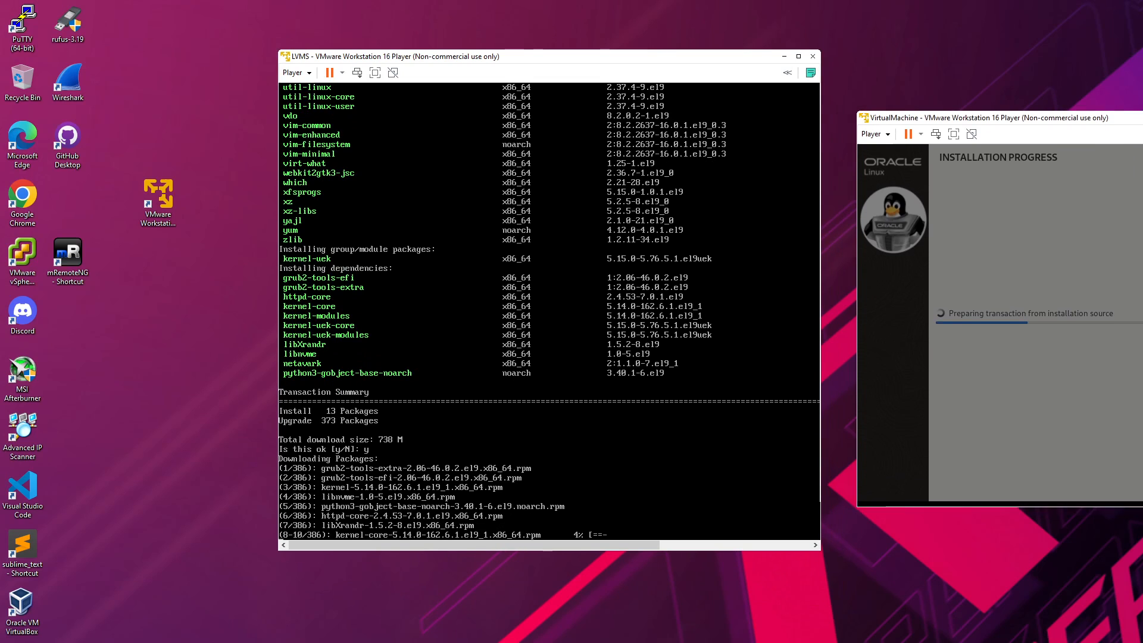
{"action": "left_click_drag", "start_coordinate": [983, 118], "coordinate": [1072, 143]}
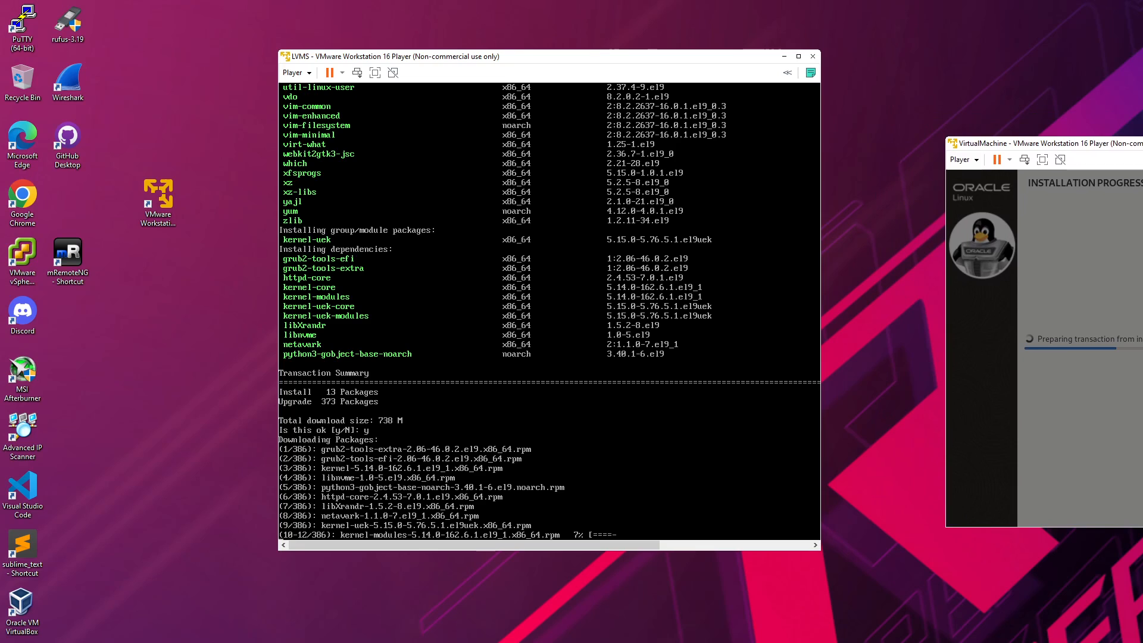
{"action": "left_click", "coordinate": [176, 219]}
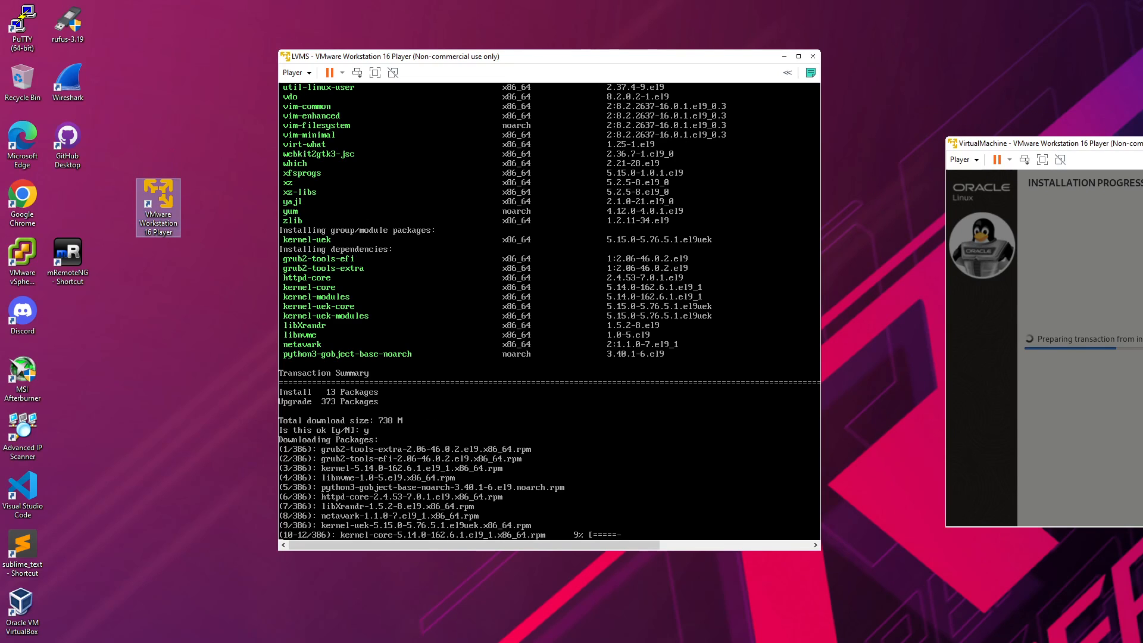
{"action": "left_click_drag", "start_coordinate": [1120, 144], "coordinate": [1027, 141]}
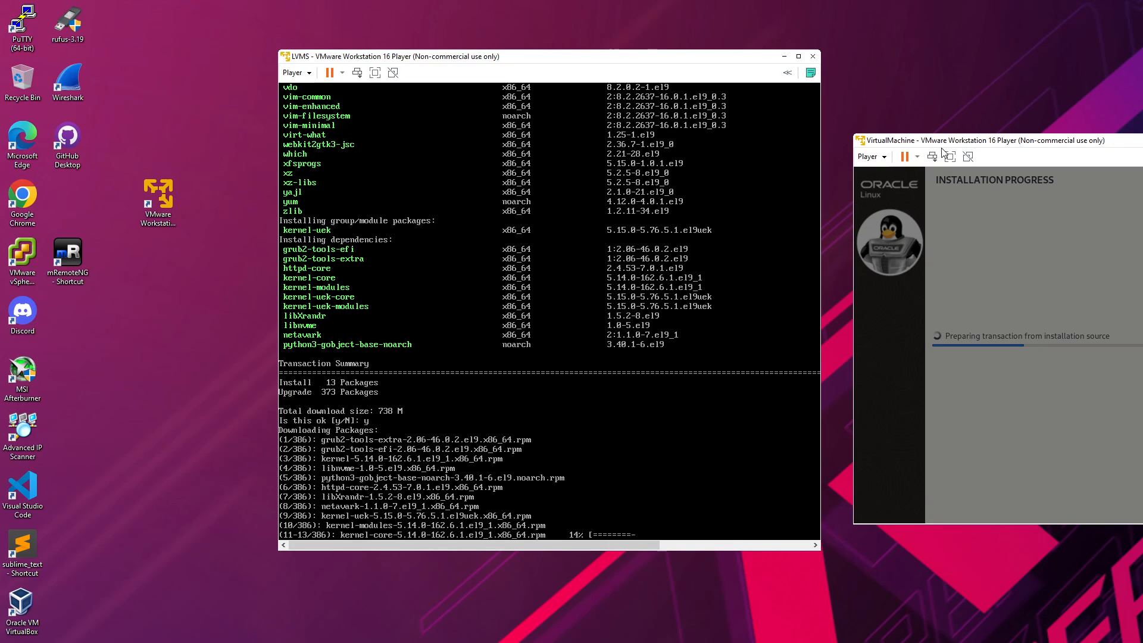
{"action": "left_click_drag", "start_coordinate": [1018, 143], "coordinate": [958, 141]}
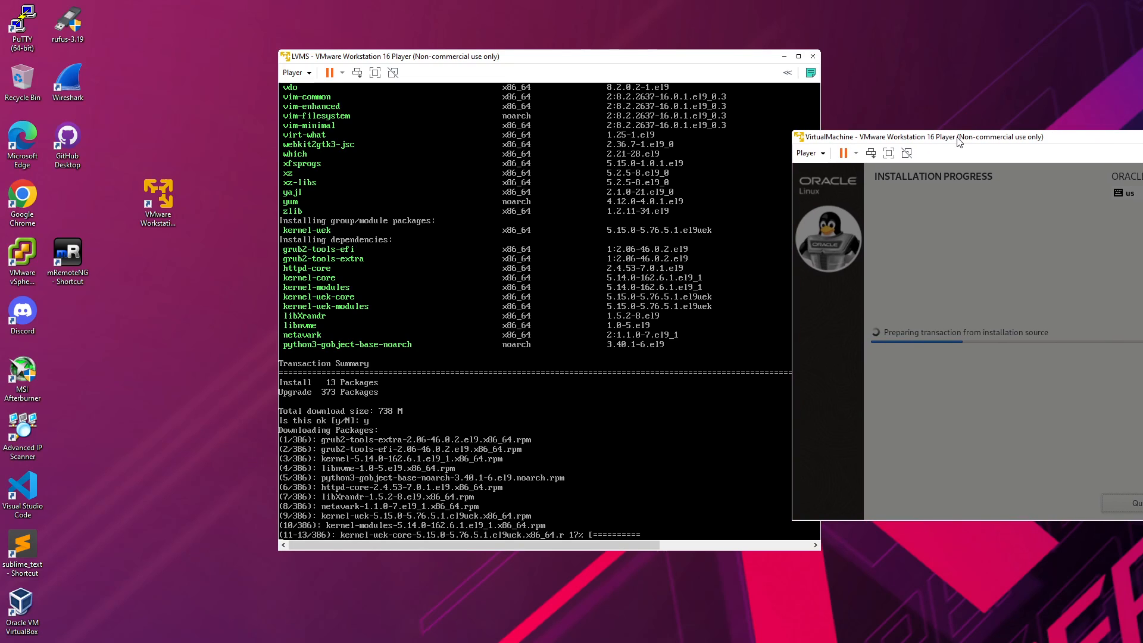